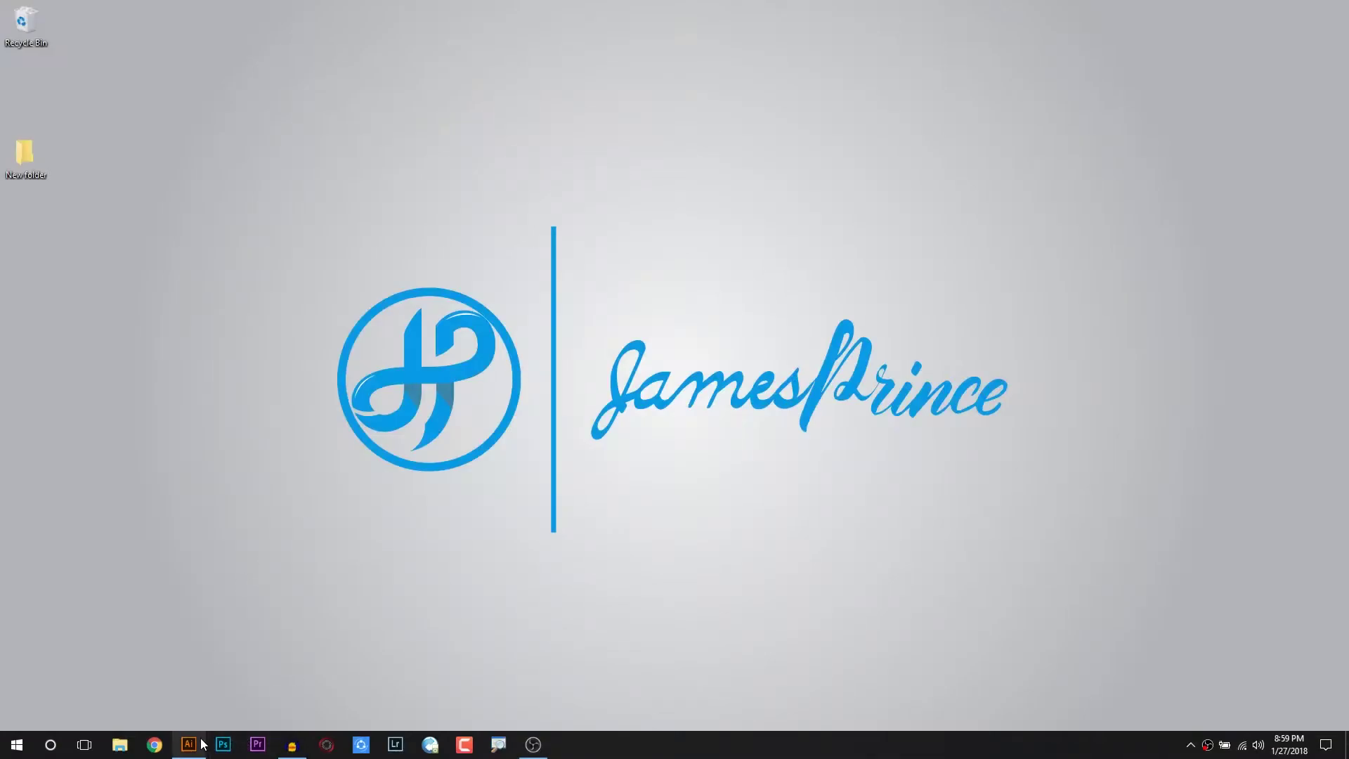
# - Switch to Adobe Illustrator and activate the Rectangle tool in the blank document
pyautogui.click(189, 744)
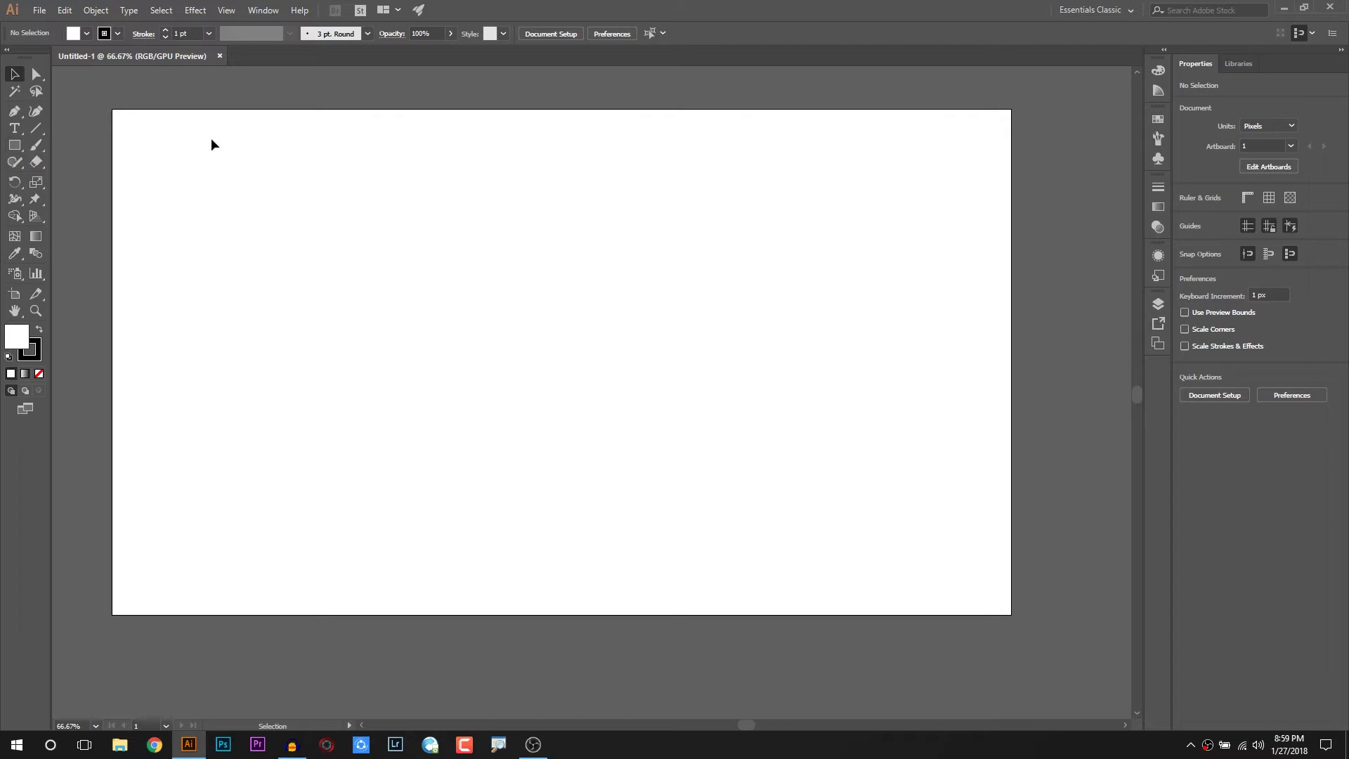
pyautogui.press('m')
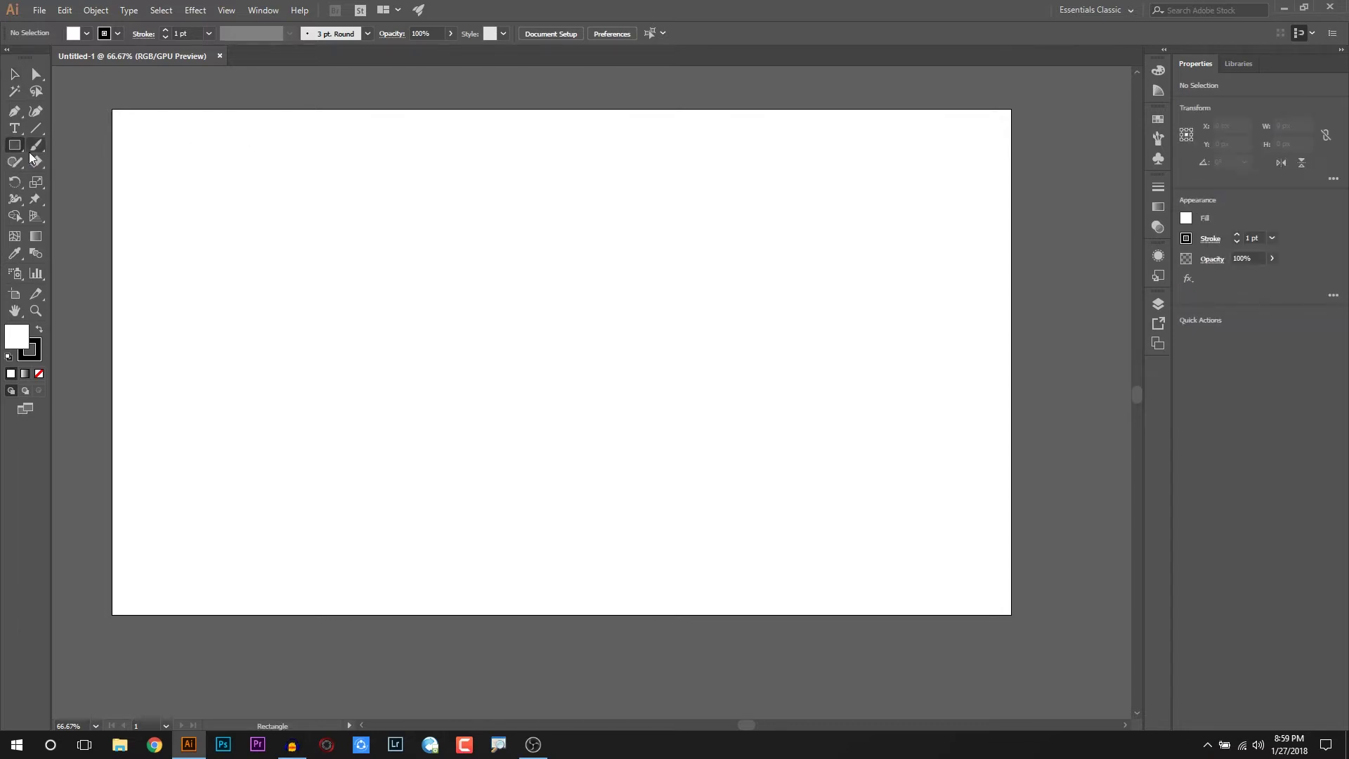
# - Tear off the shape tools into a floating panel, move it over the artboard's upper-left corner and close it
pyautogui.click(22, 151)
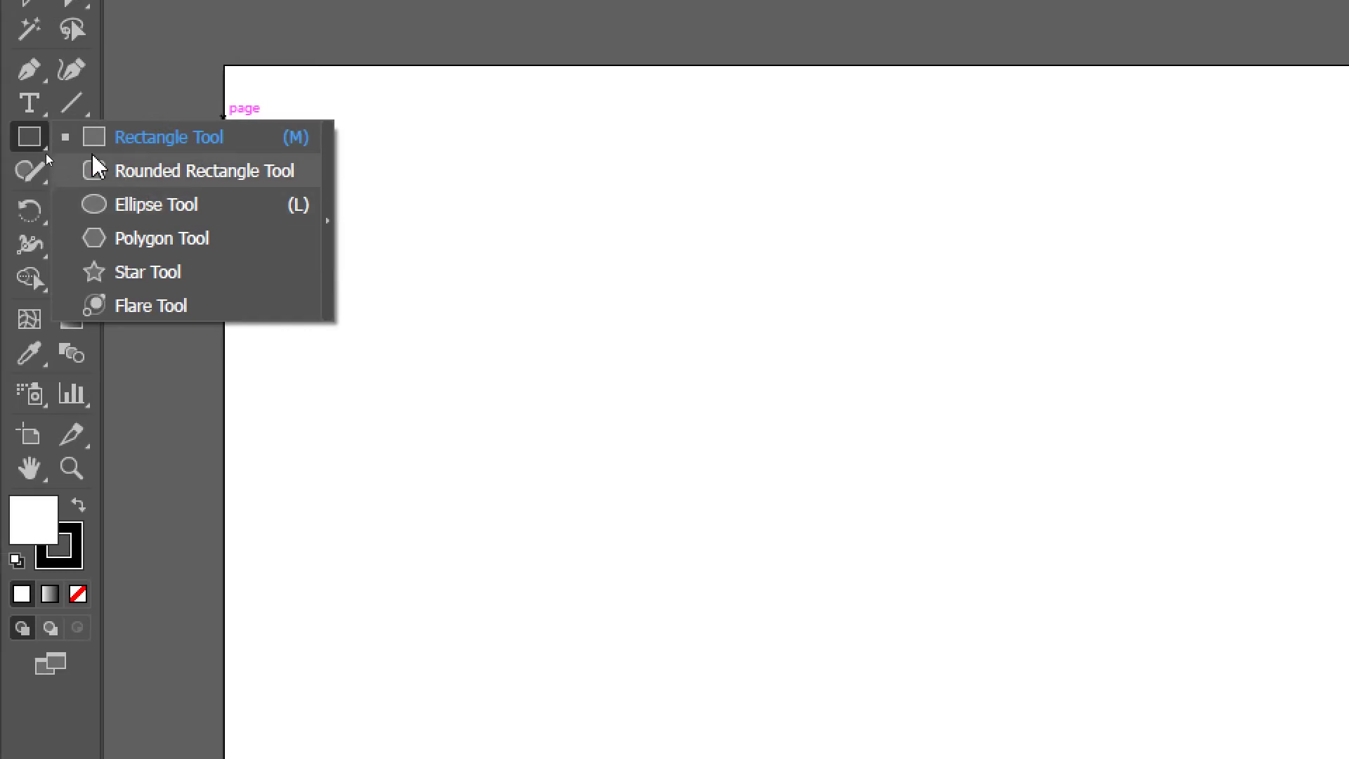
pyautogui.click(330, 224)
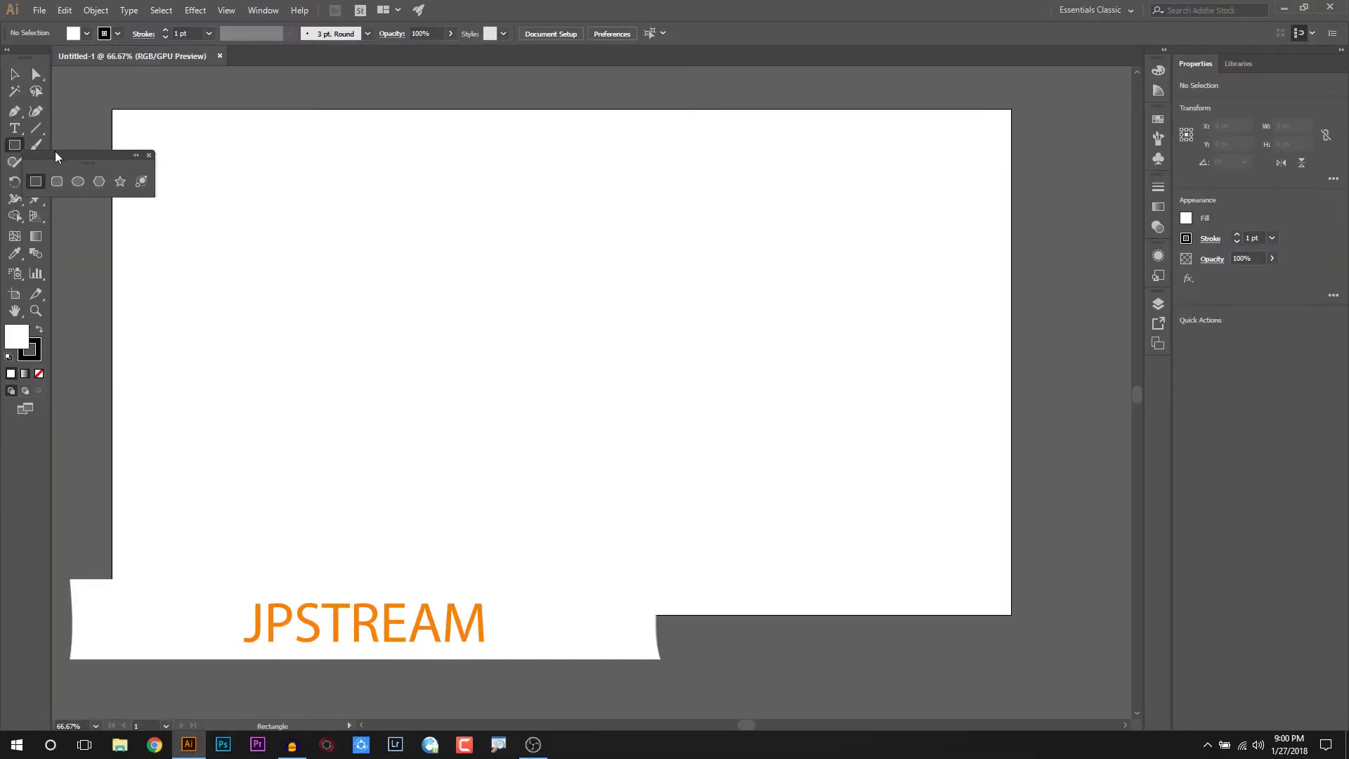
pyautogui.moveTo(56, 155); pyautogui.dragTo(115, 140)
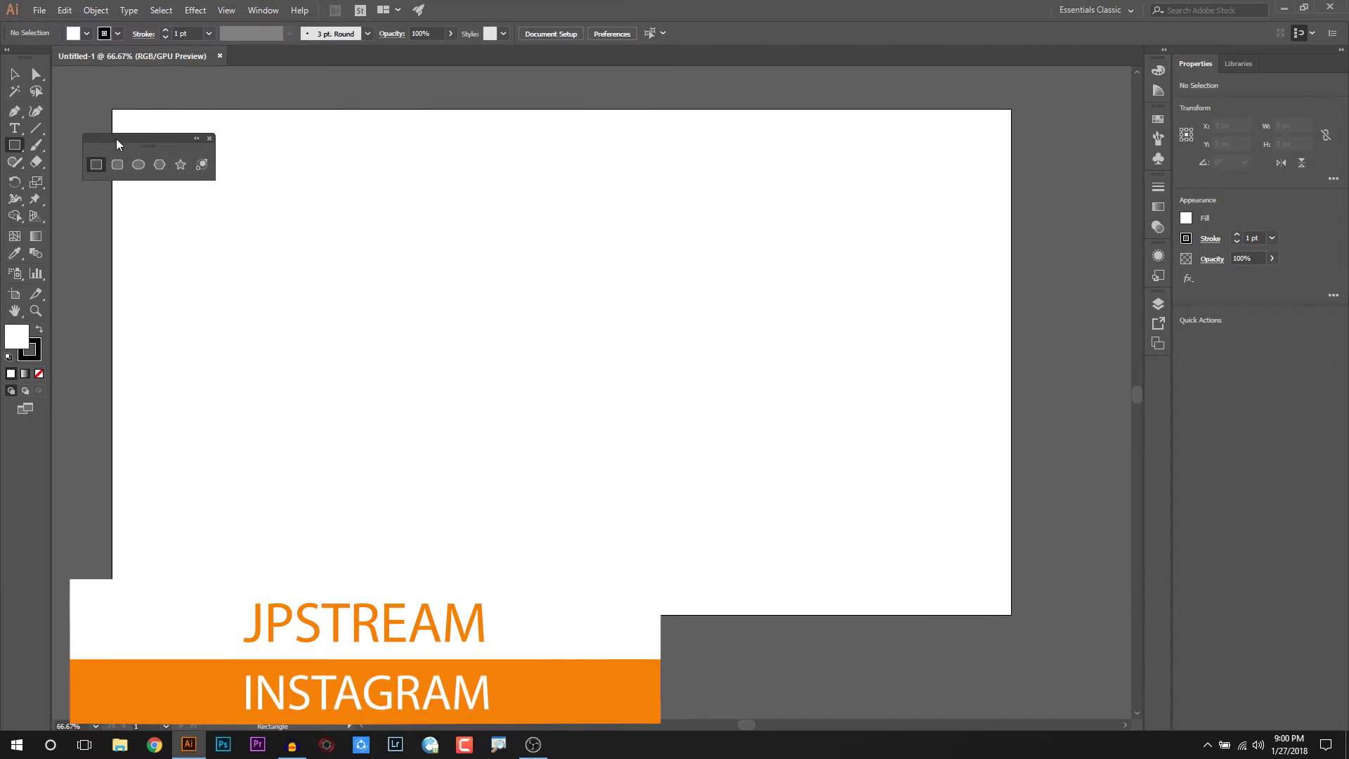
pyautogui.click(208, 139)
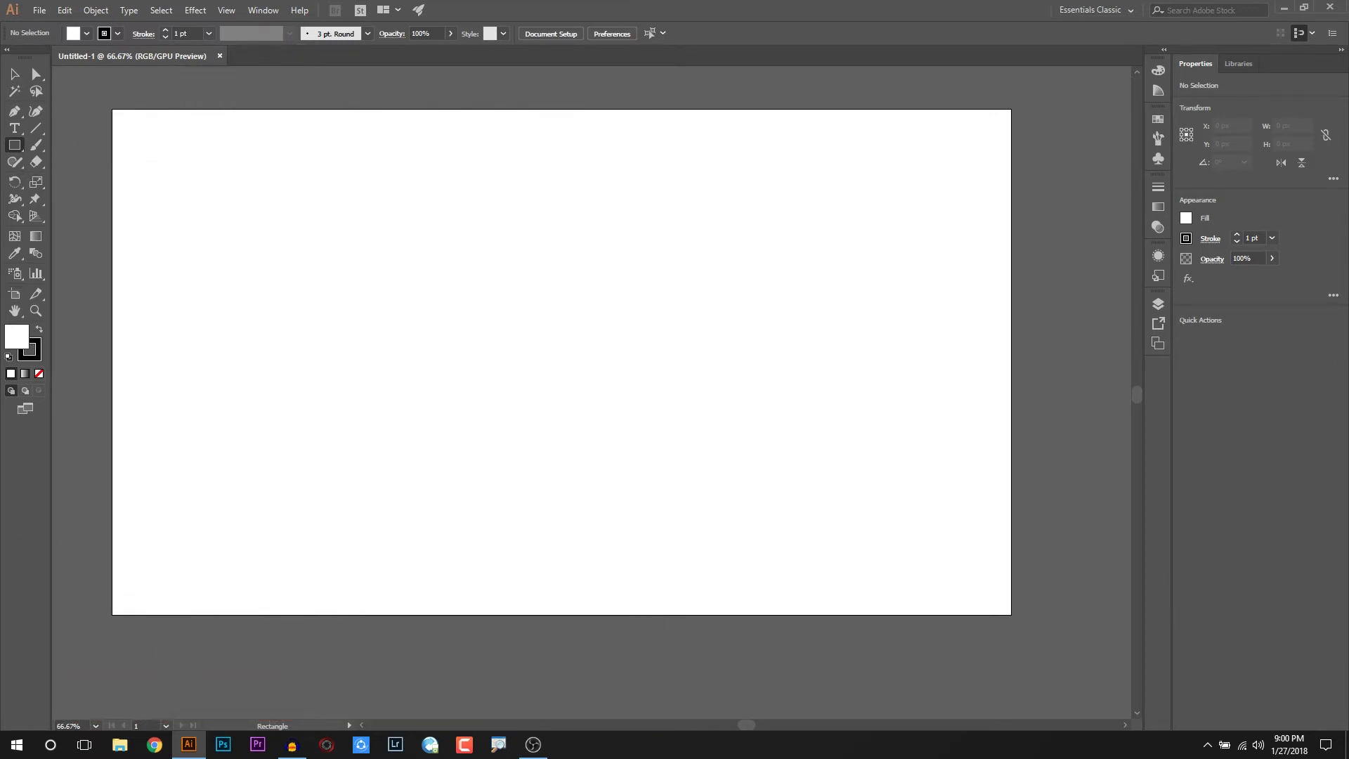
# - Draw a rectangle about 546 × 573 px in the upper-left part of the artboard
pyautogui.click(16, 146)
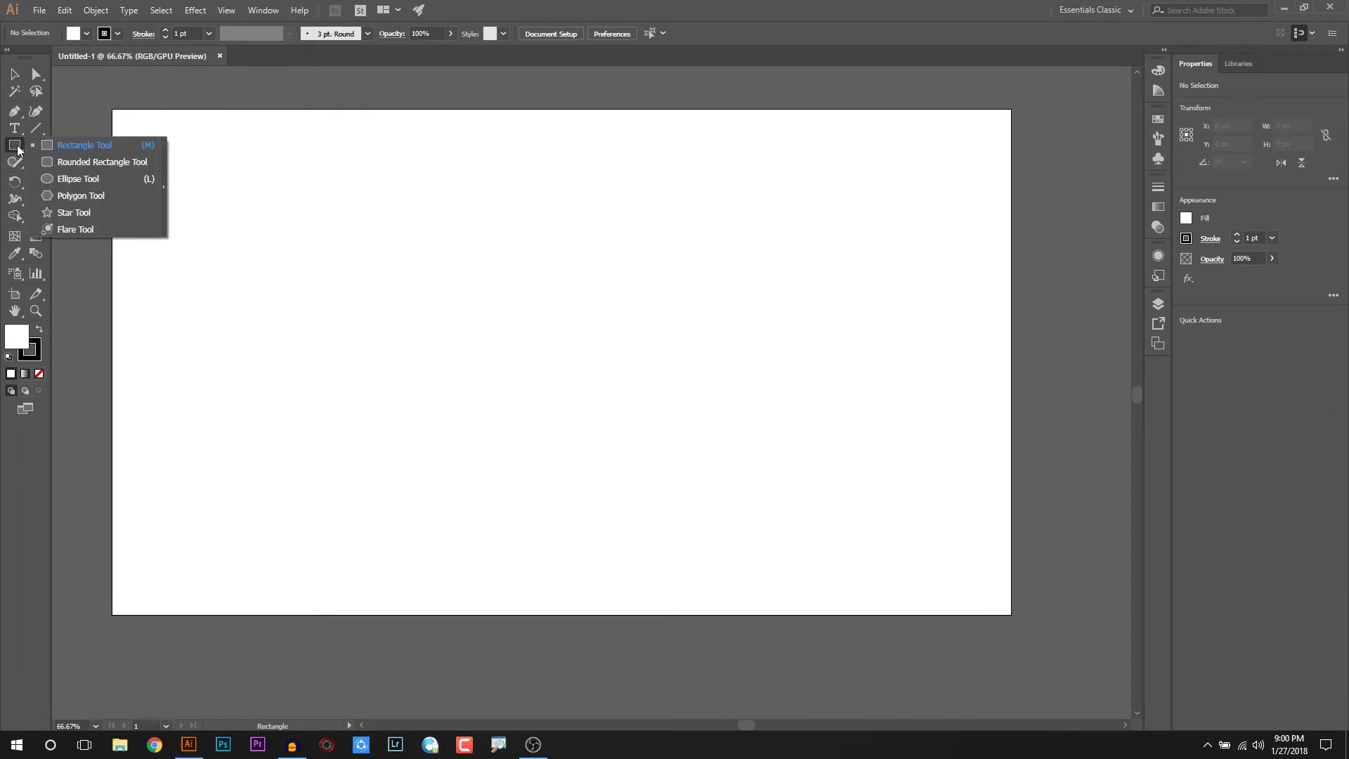
pyautogui.click(51, 146)
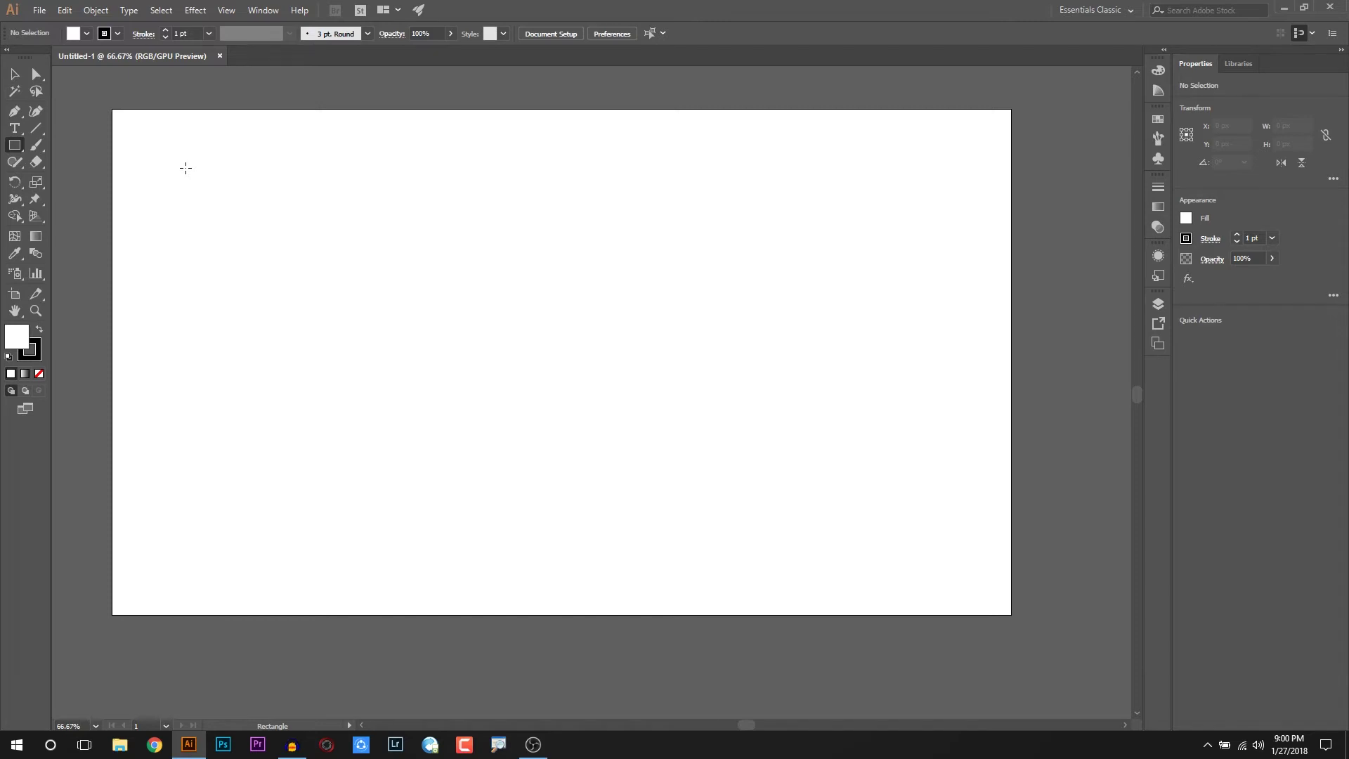
pyautogui.moveTo(185, 167); pyautogui.dragTo(436, 418)
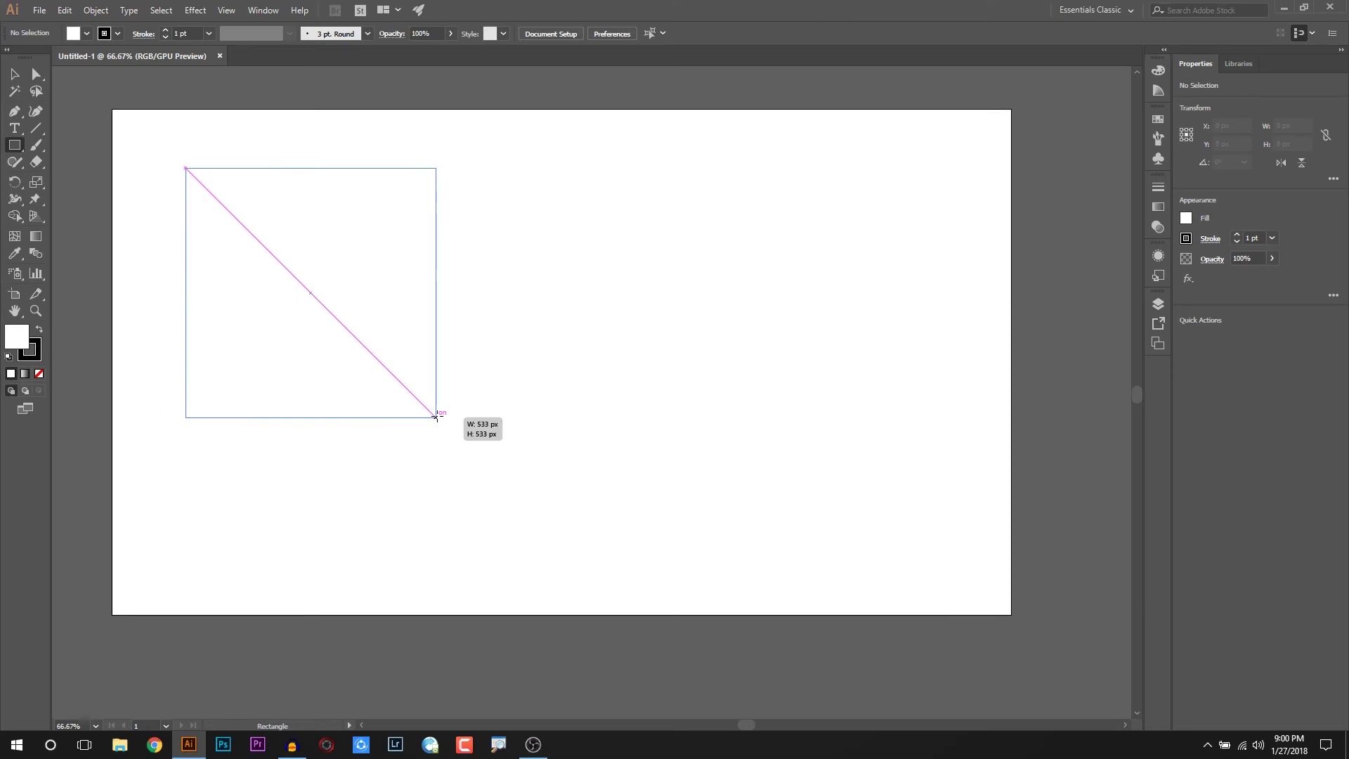
pyautogui.moveTo(434, 419)
pyautogui.mouseDown()
pyautogui.moveTo(446, 460)
pyautogui.moveTo(441, 436)
pyautogui.mouseUp()
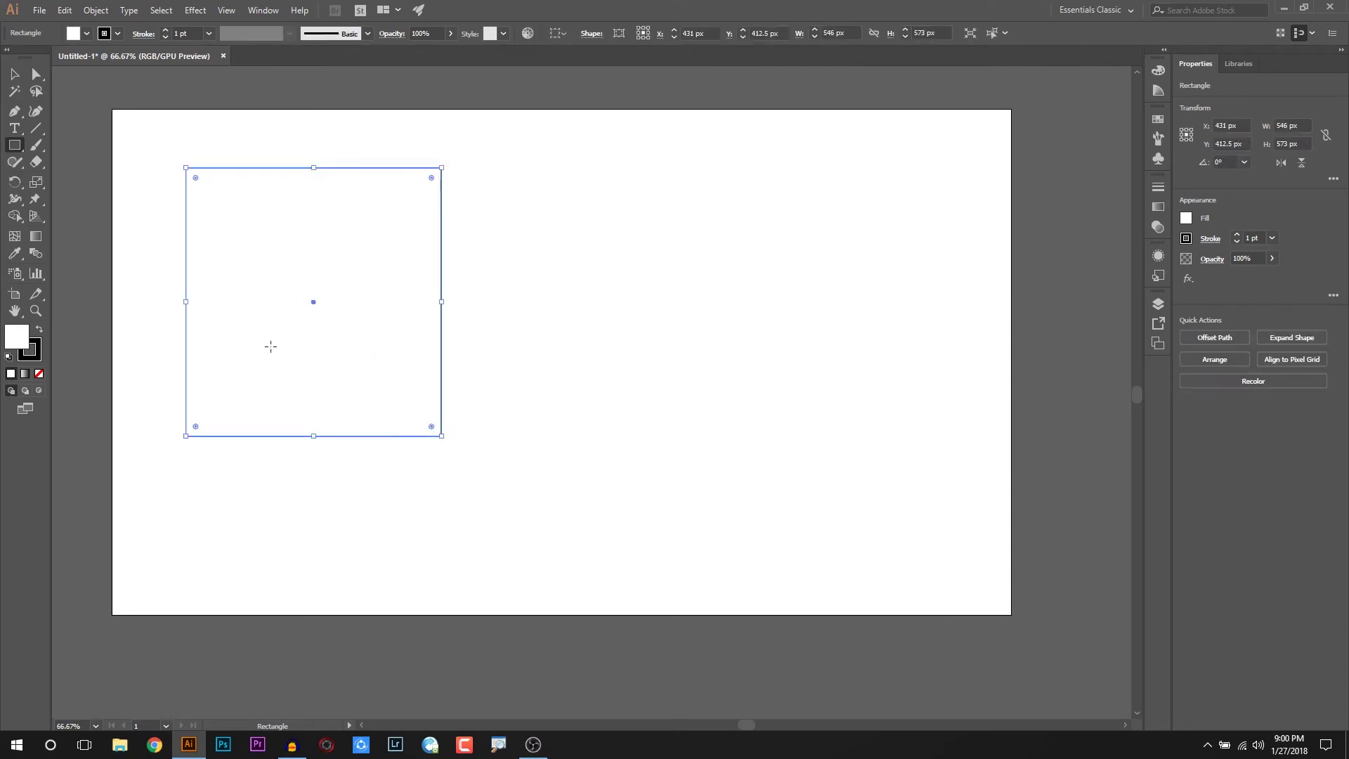
# - Set the rectangle's fill colour to yellow FFCE00
pyautogui.click(14, 343)
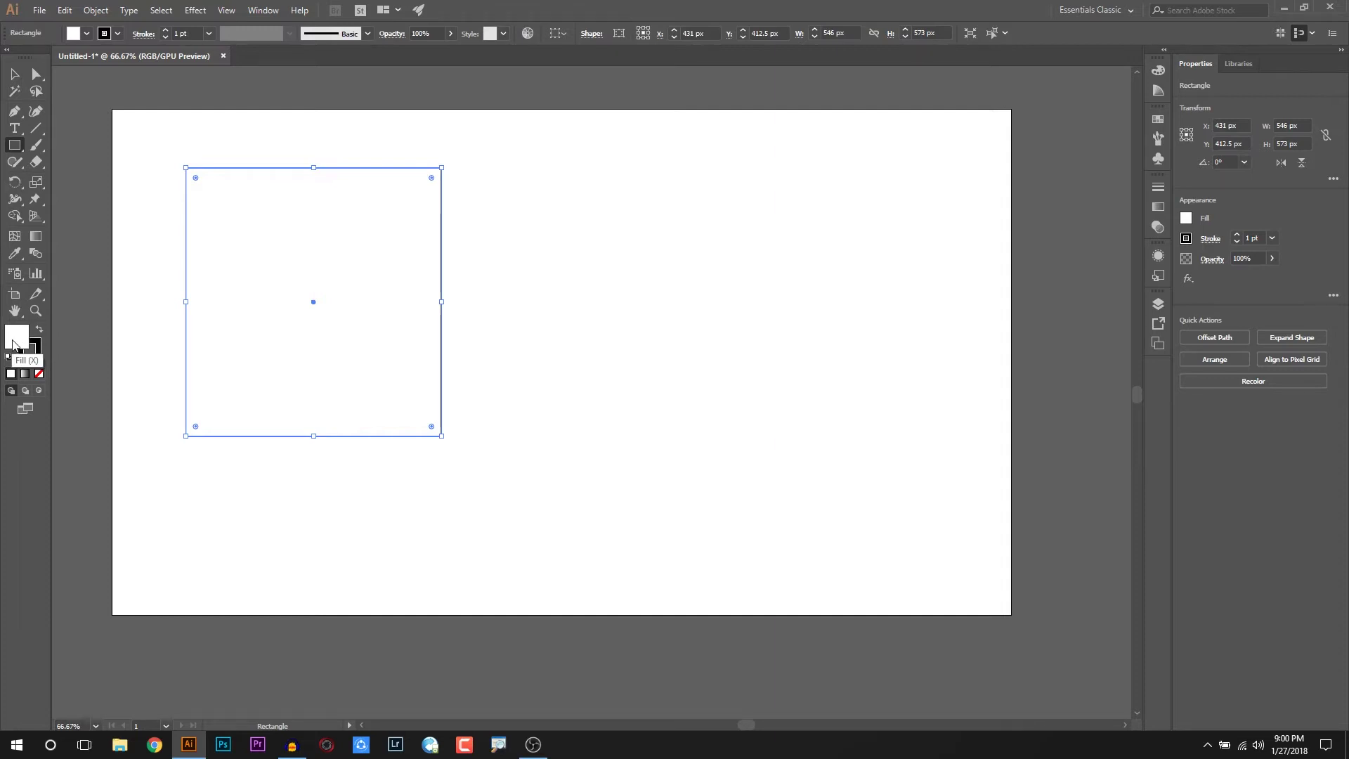
pyautogui.doubleClick(14, 343)
pyautogui.moveTo(219, 143); pyautogui.dragTo(222, 203)
pyautogui.click(179, 72)
pyautogui.moveTo(178, 72); pyautogui.dragTo(195, 50)
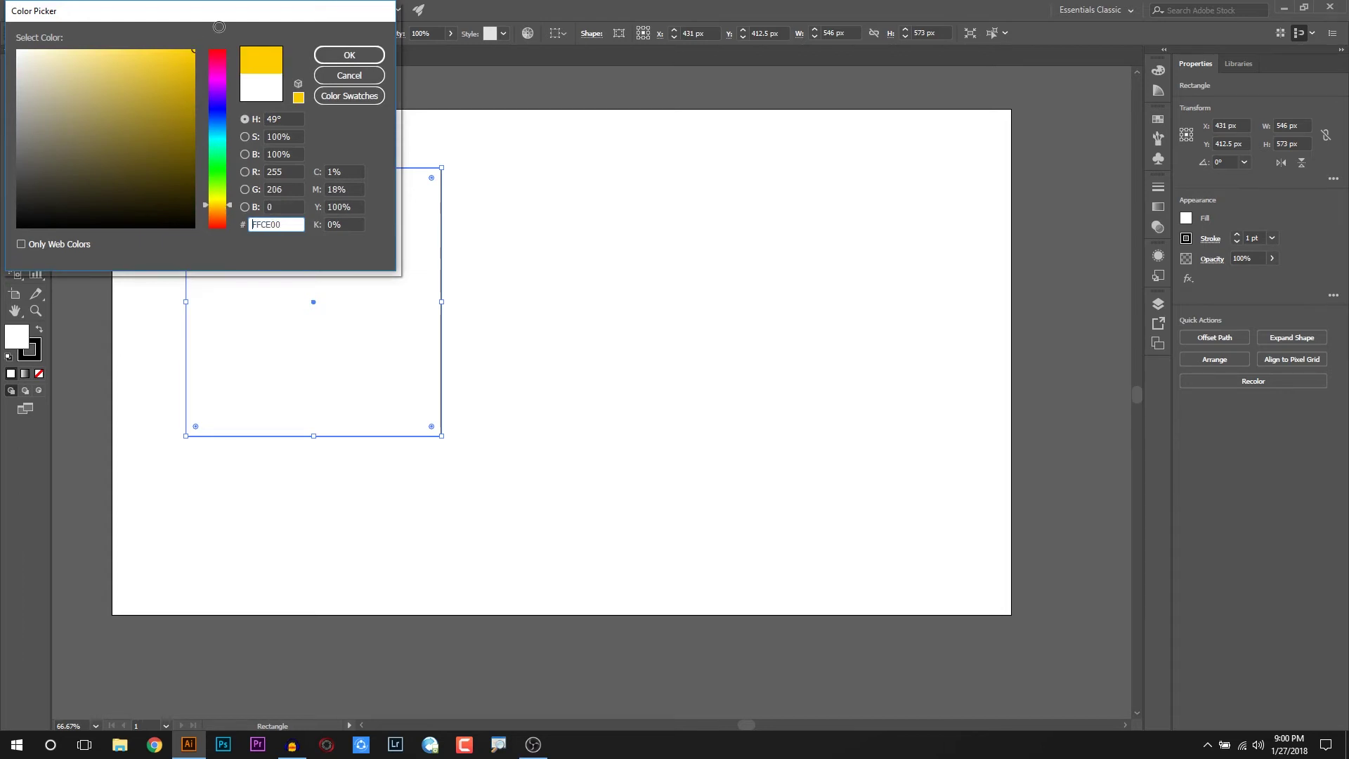
pyautogui.click(325, 56)
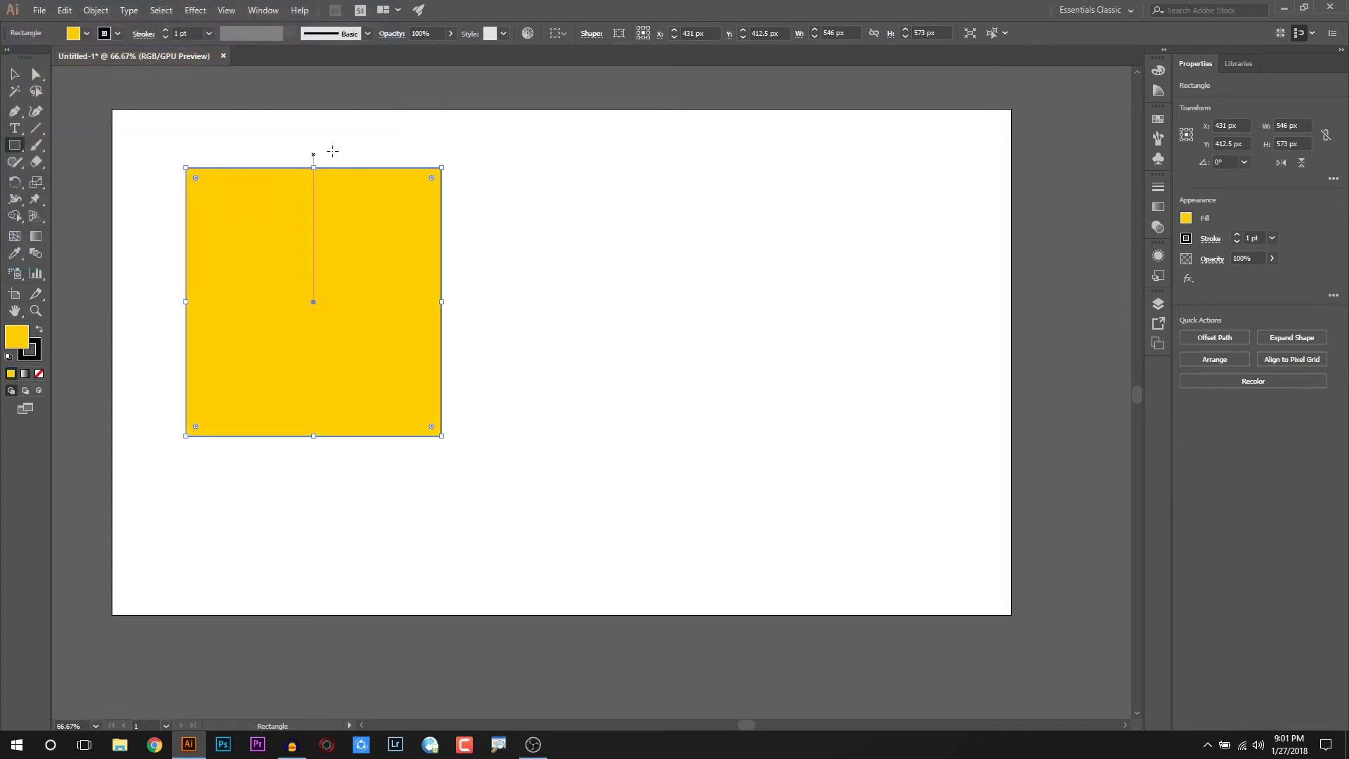
# - Move the yellow rectangle into the artboard's upper-left corner and shrink it to about 370 × 486 px
pyautogui.click(14, 74)
pyautogui.click(553, 245)
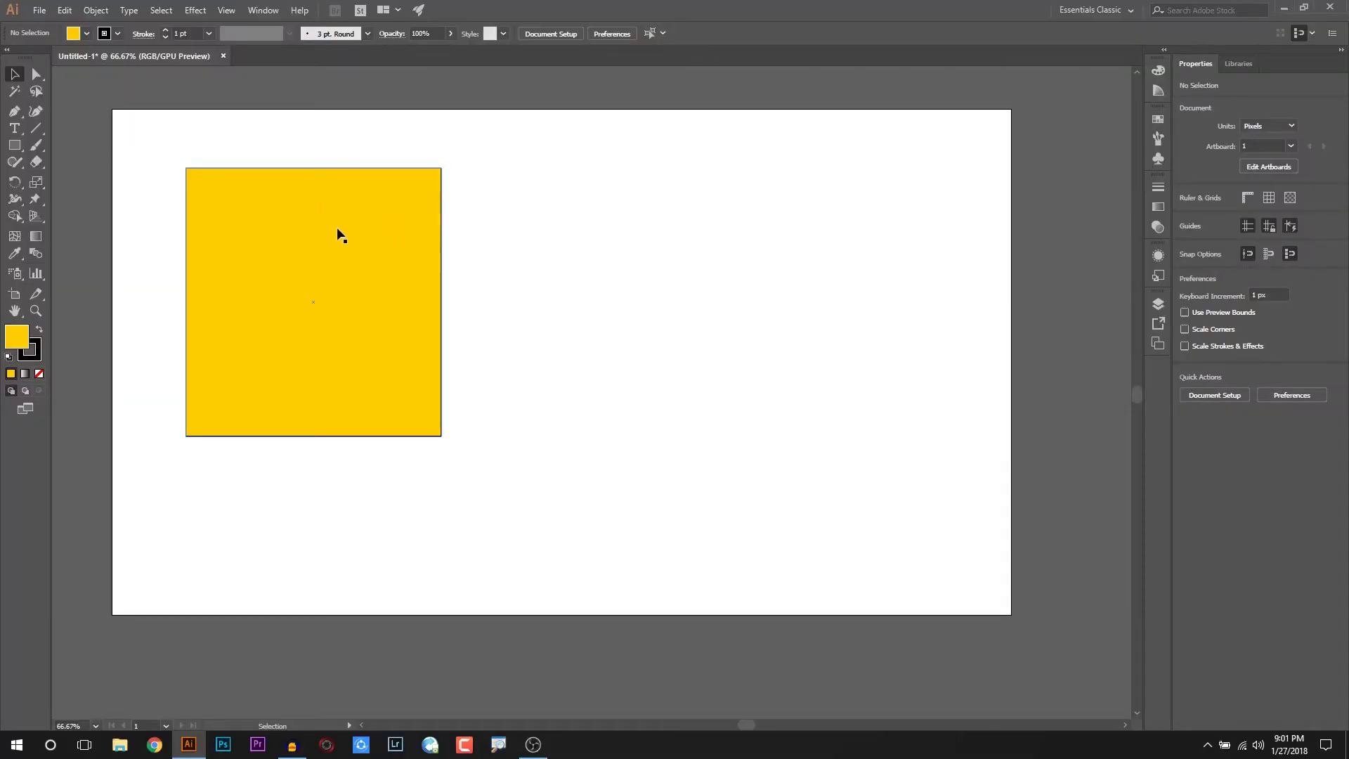
pyautogui.moveTo(337, 234); pyautogui.dragTo(273, 180)
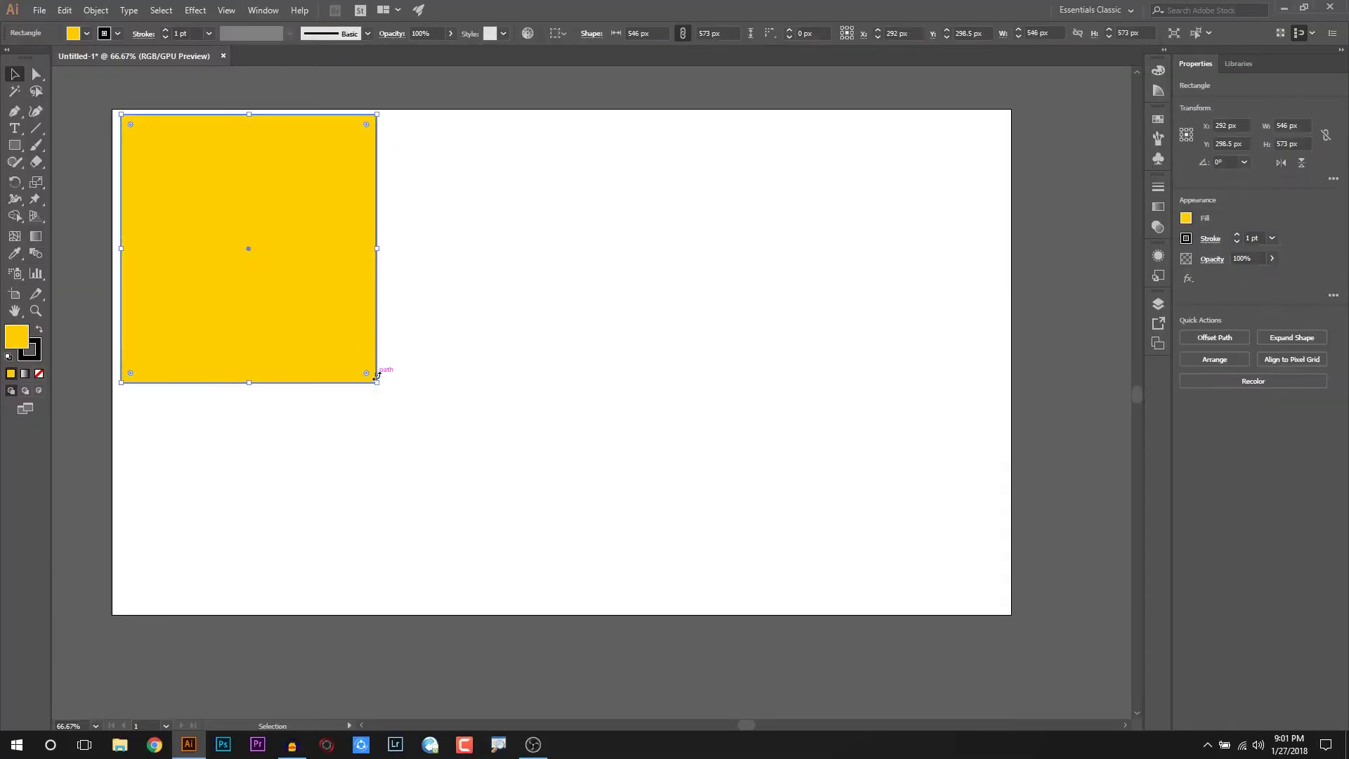
pyautogui.moveTo(377, 382); pyautogui.dragTo(294, 343)
# - Draw a perfect square about 449 px wide and move it close beside the first rectangle
pyautogui.press('m')
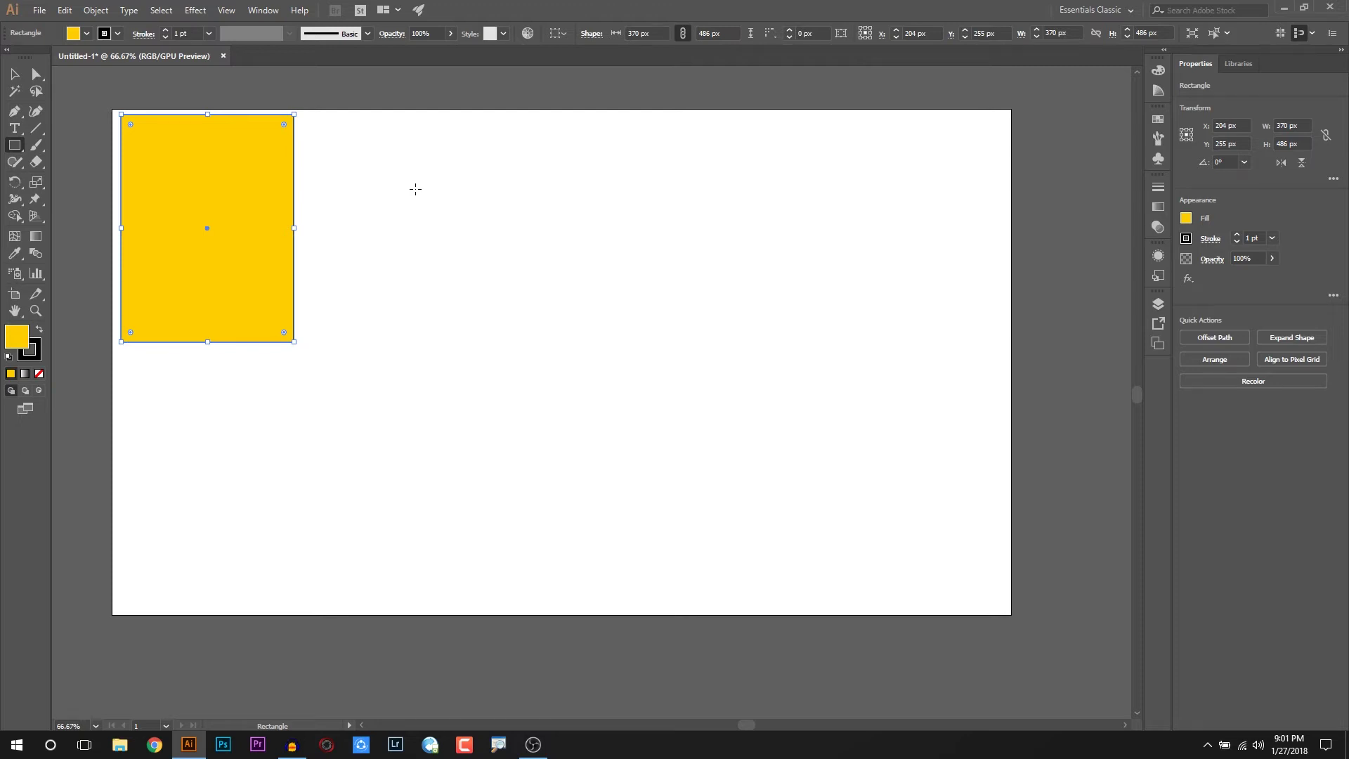
pyautogui.moveTo(392, 171); pyautogui.dragTo(602, 309)
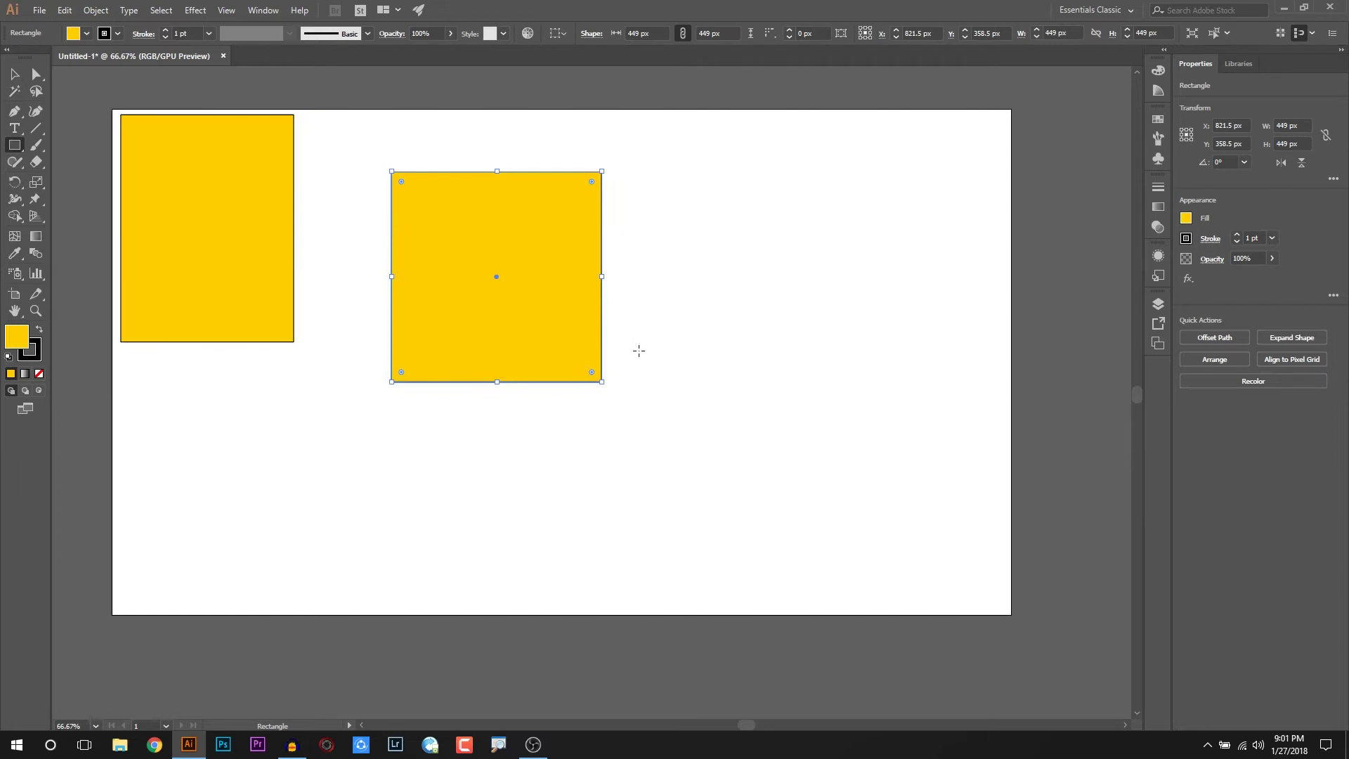
pyautogui.moveTo(541, 298); pyautogui.dragTo(458, 250)
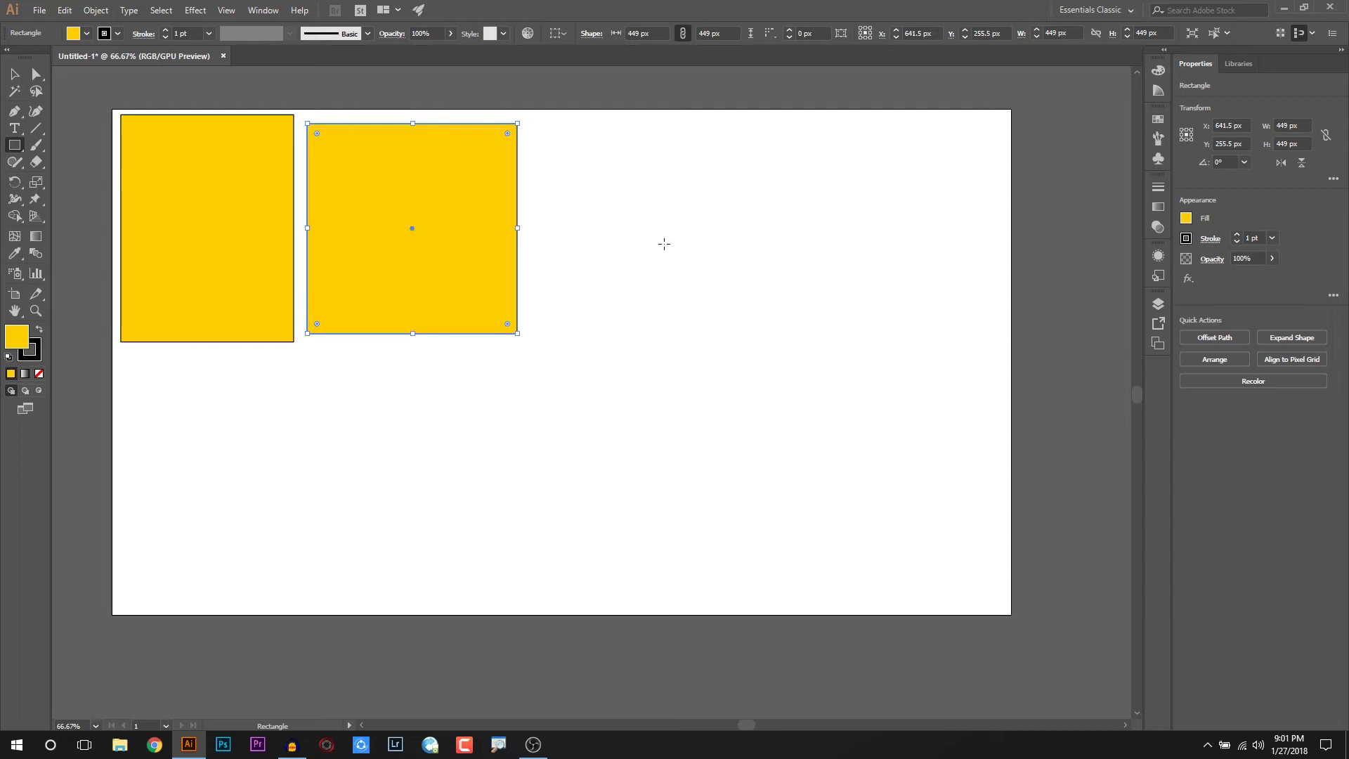
# - Draw a rectangle about 629 × 367 px outward from its centre and place it below the first two shapes
pyautogui.press('alt')
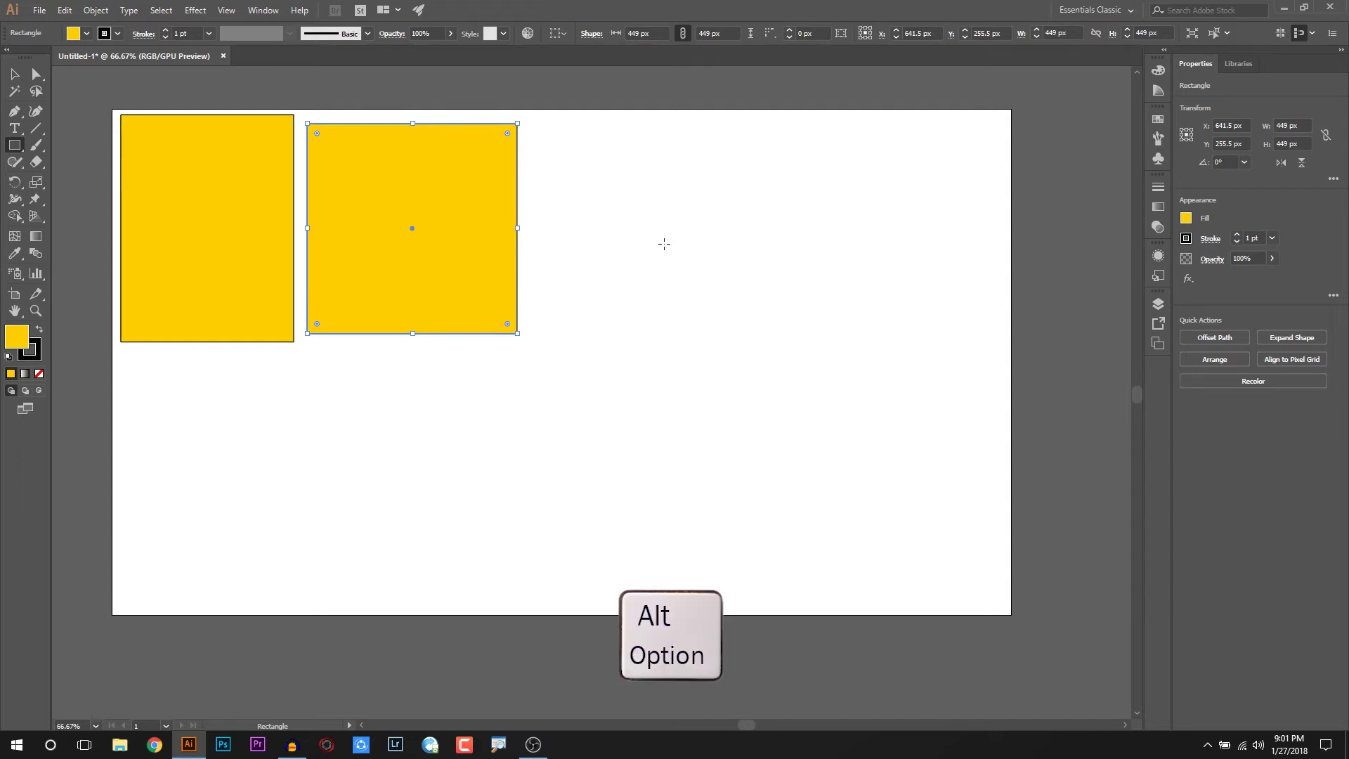
pyautogui.moveTo(663, 244)
pyautogui.mouseDown()
pyautogui.moveTo(676, 240)
pyautogui.moveTo(713, 304)
pyautogui.moveTo(743, 321)
pyautogui.moveTo(662, 335)
pyautogui.moveTo(719, 355)
pyautogui.moveTo(698, 309)
pyautogui.moveTo(731, 374)
pyautogui.moveTo(737, 314)
pyautogui.moveTo(739, 343)
pyautogui.moveTo(847, 404)
pyautogui.moveTo(784, 421)
pyautogui.moveTo(594, 536)
pyautogui.moveTo(422, 533)
pyautogui.moveTo(404, 491)
pyautogui.moveTo(403, 532)
pyautogui.moveTo(422, 521)
pyautogui.moveTo(405, 532)
pyautogui.moveTo(412, 512)
pyautogui.moveTo(548, 559)
pyautogui.moveTo(486, 527)
pyautogui.moveTo(592, 530)
pyautogui.moveTo(518, 539)
pyautogui.mouseUp()
pyautogui.press('space')
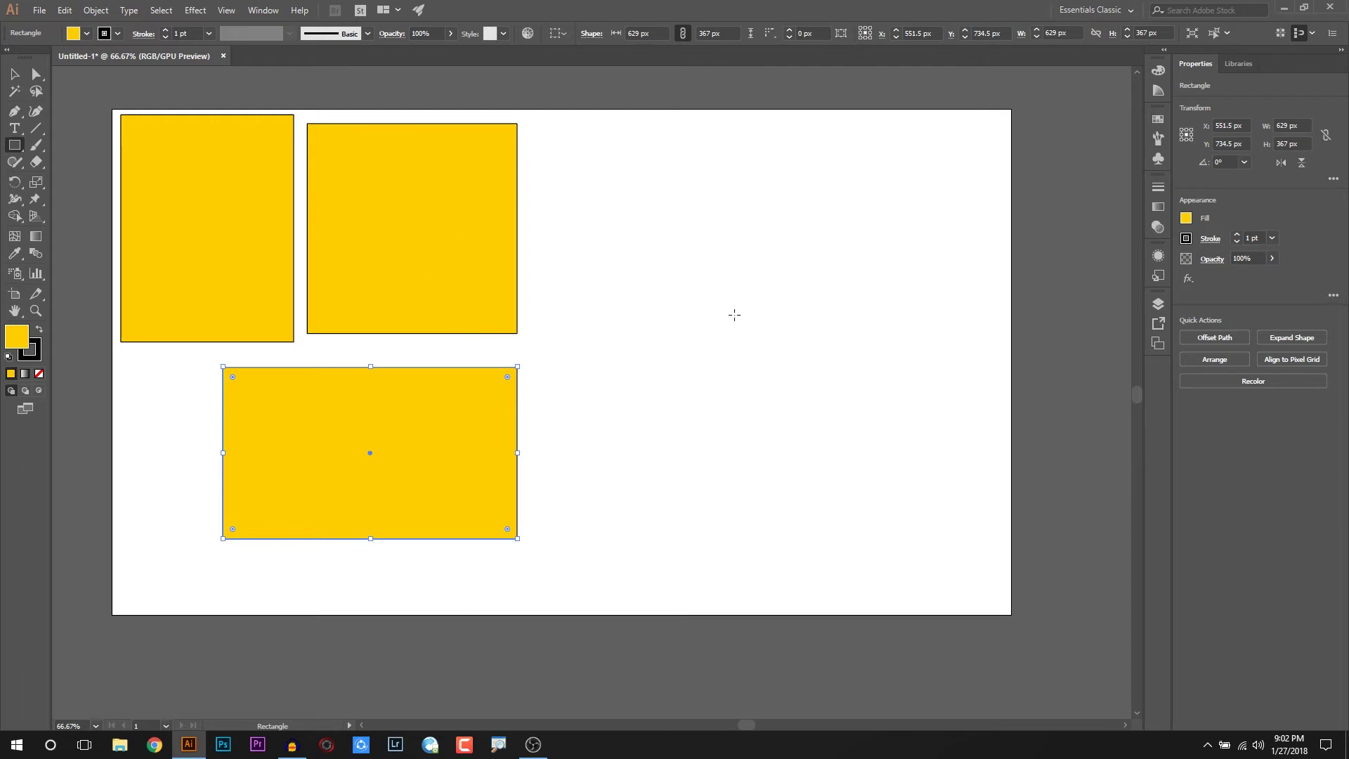
# - Create a 500 × 500 px rectangle from exact dimensions in the artboard's empty right half, and undo it
pyautogui.click(701, 272)
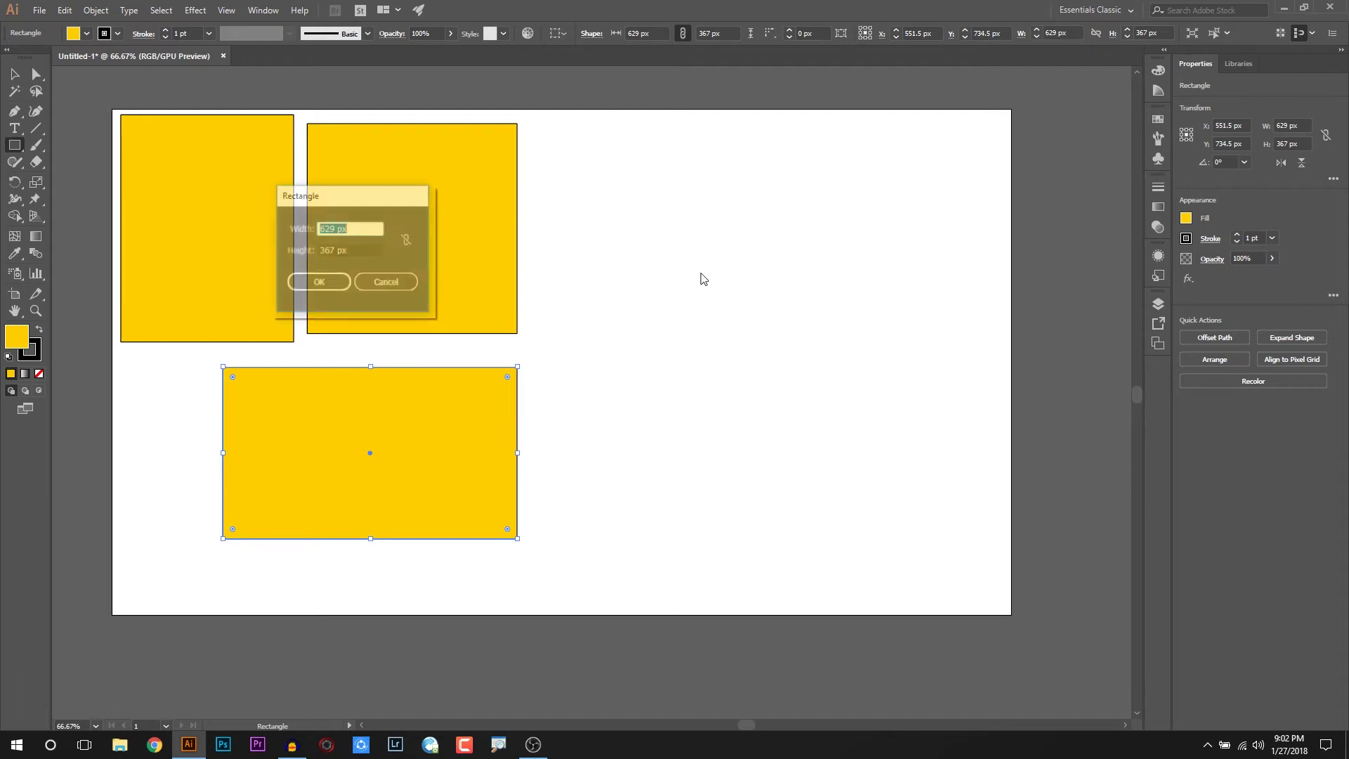
pyautogui.moveTo(347, 204); pyautogui.dragTo(477, 181)
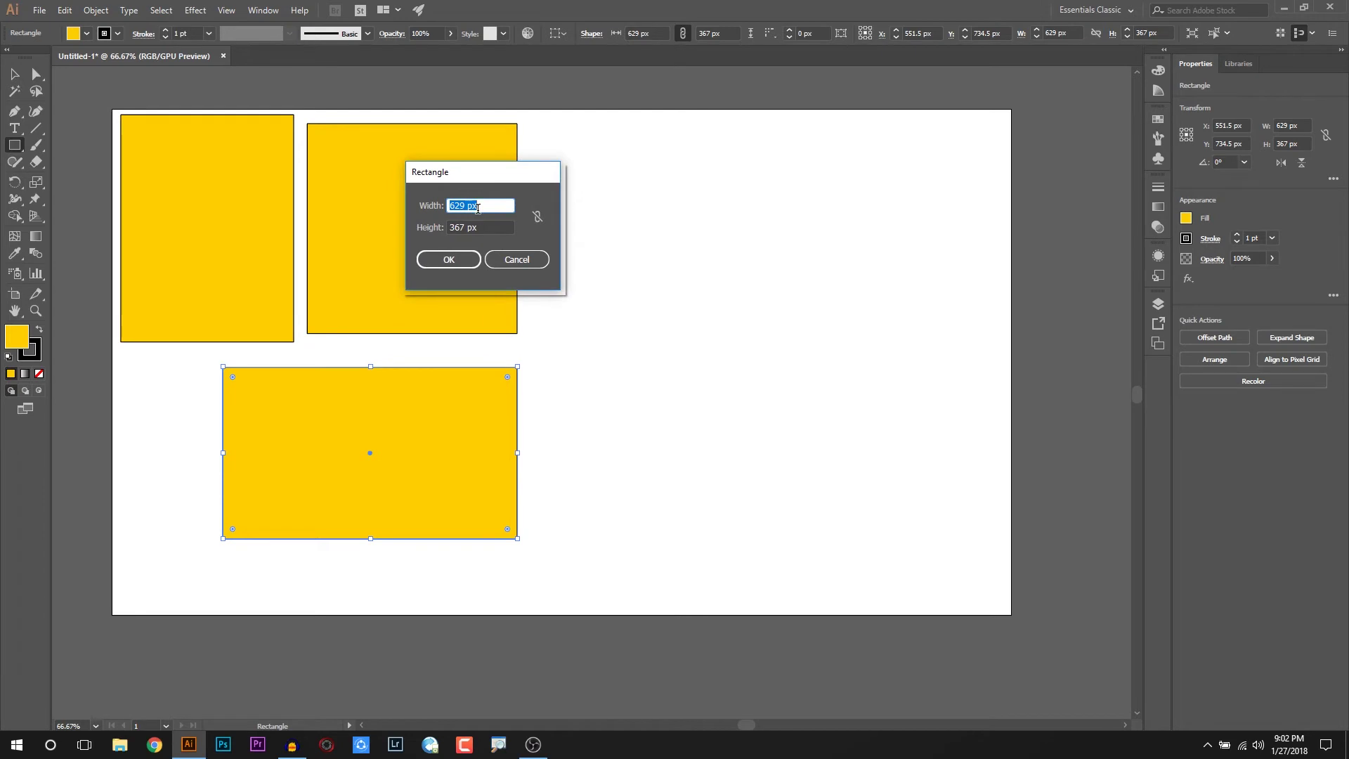
pyautogui.write('500')
pyautogui.press('Tab')
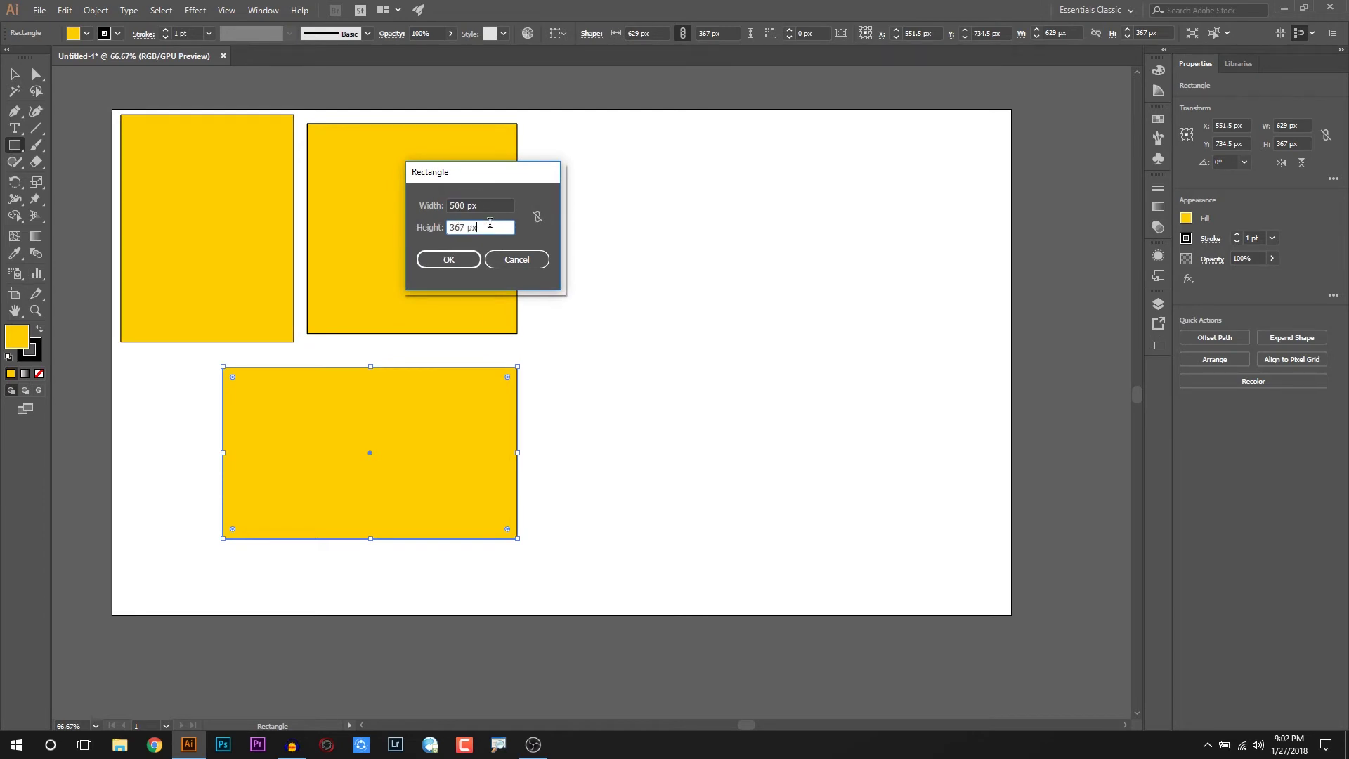
pyautogui.write('500')
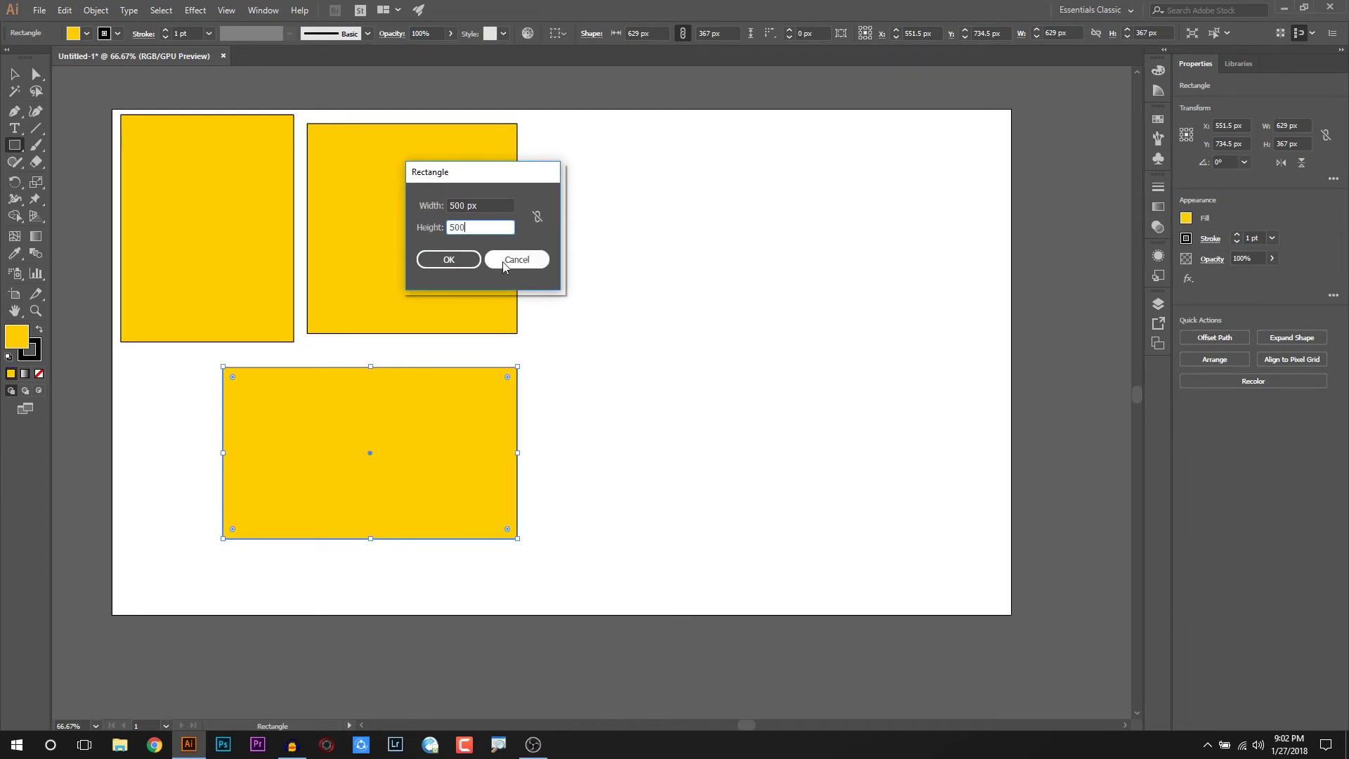
pyautogui.click(448, 259)
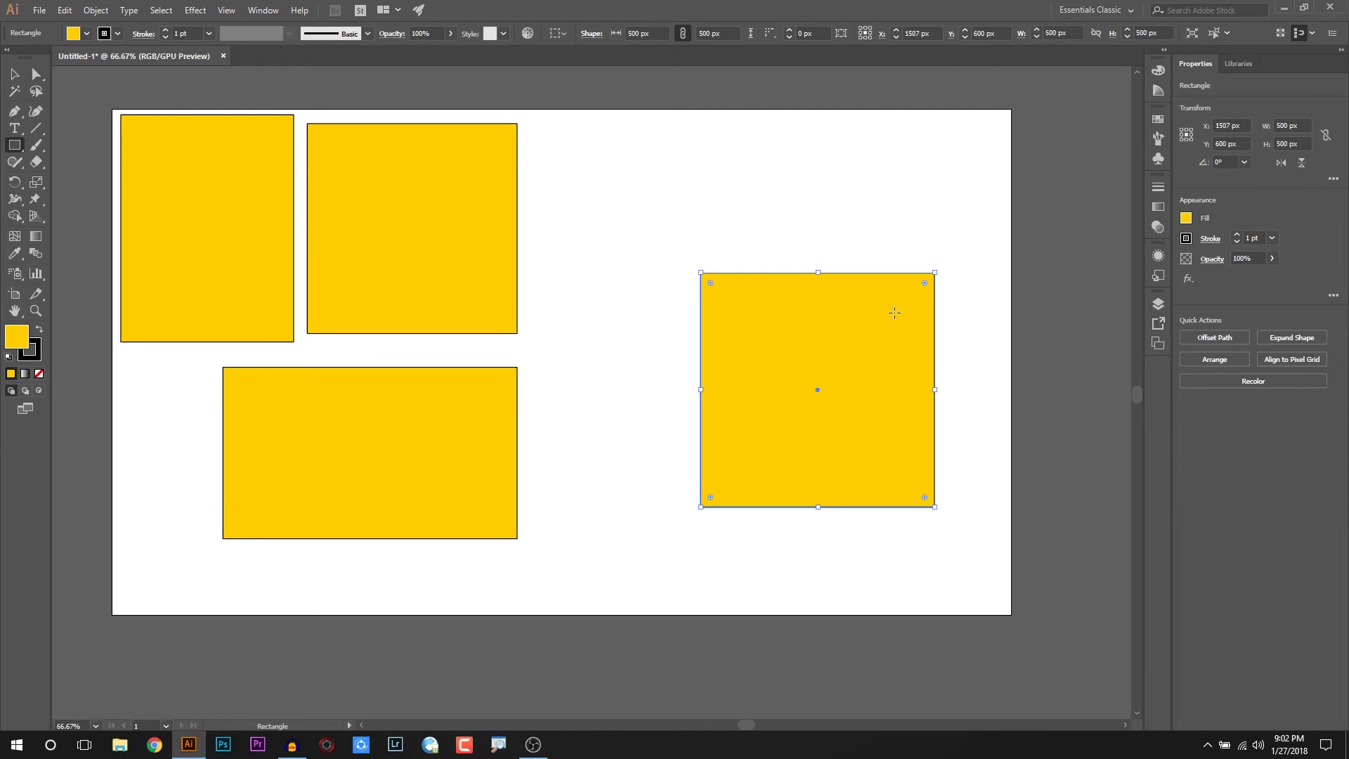
pyautogui.hotkey('ctrl', 'z')
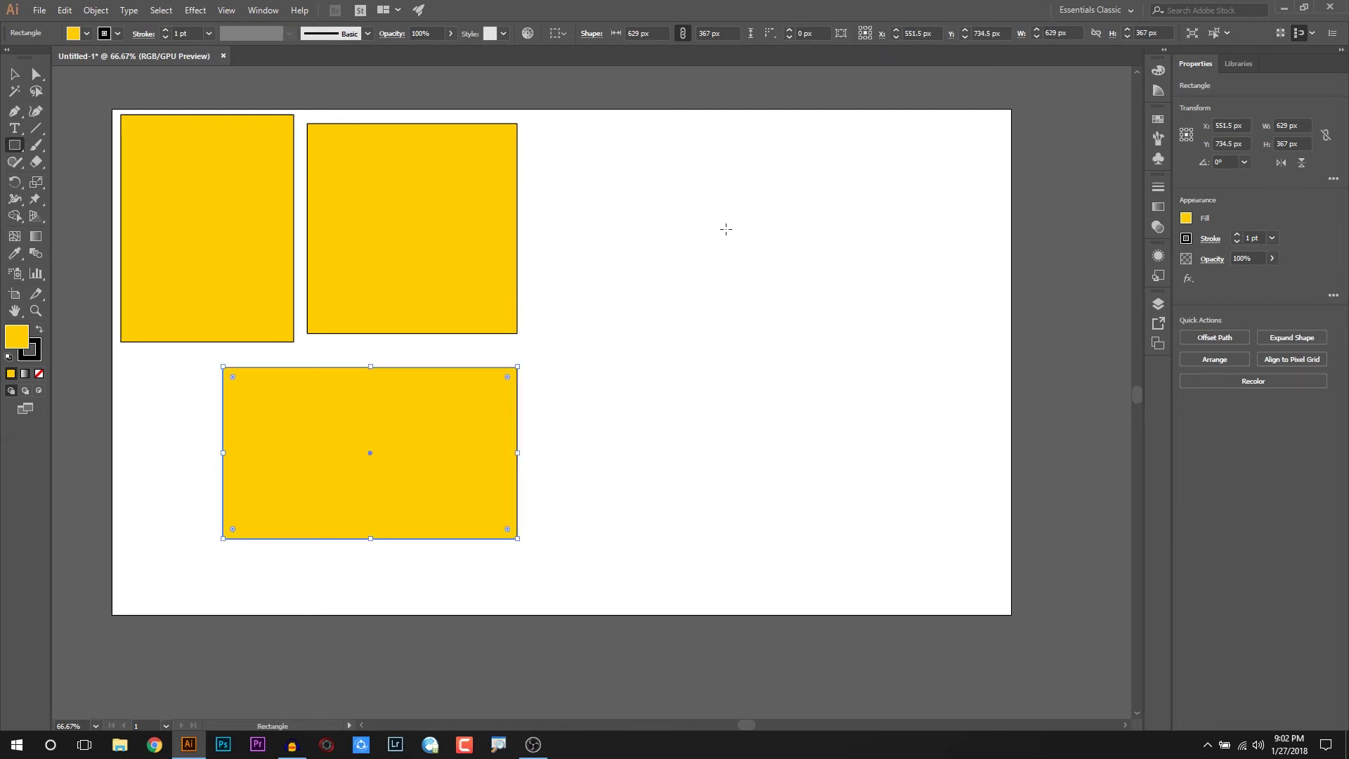
# - Create a 1000 × 1000 px rectangle from exact dimensions with linked width and height, and undo it
pyautogui.click(678, 240)
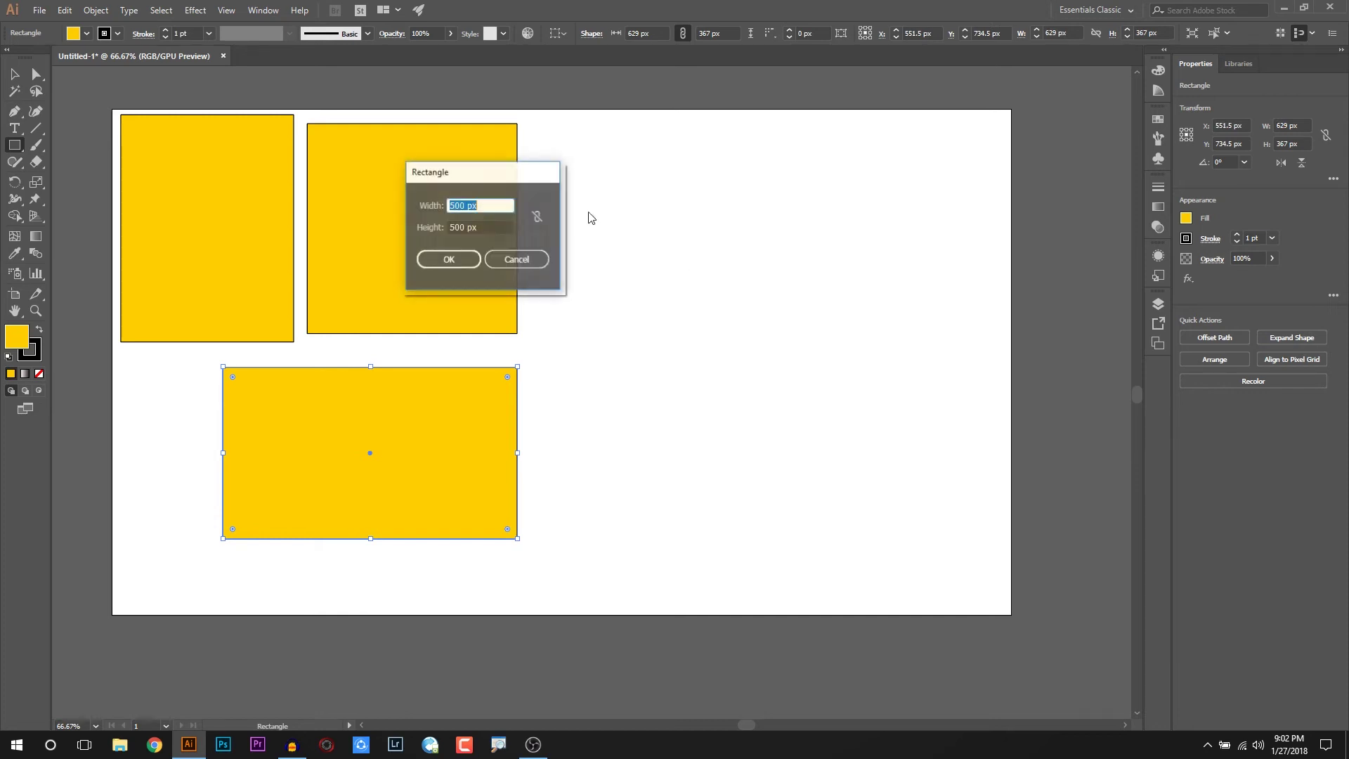
pyautogui.click(539, 219)
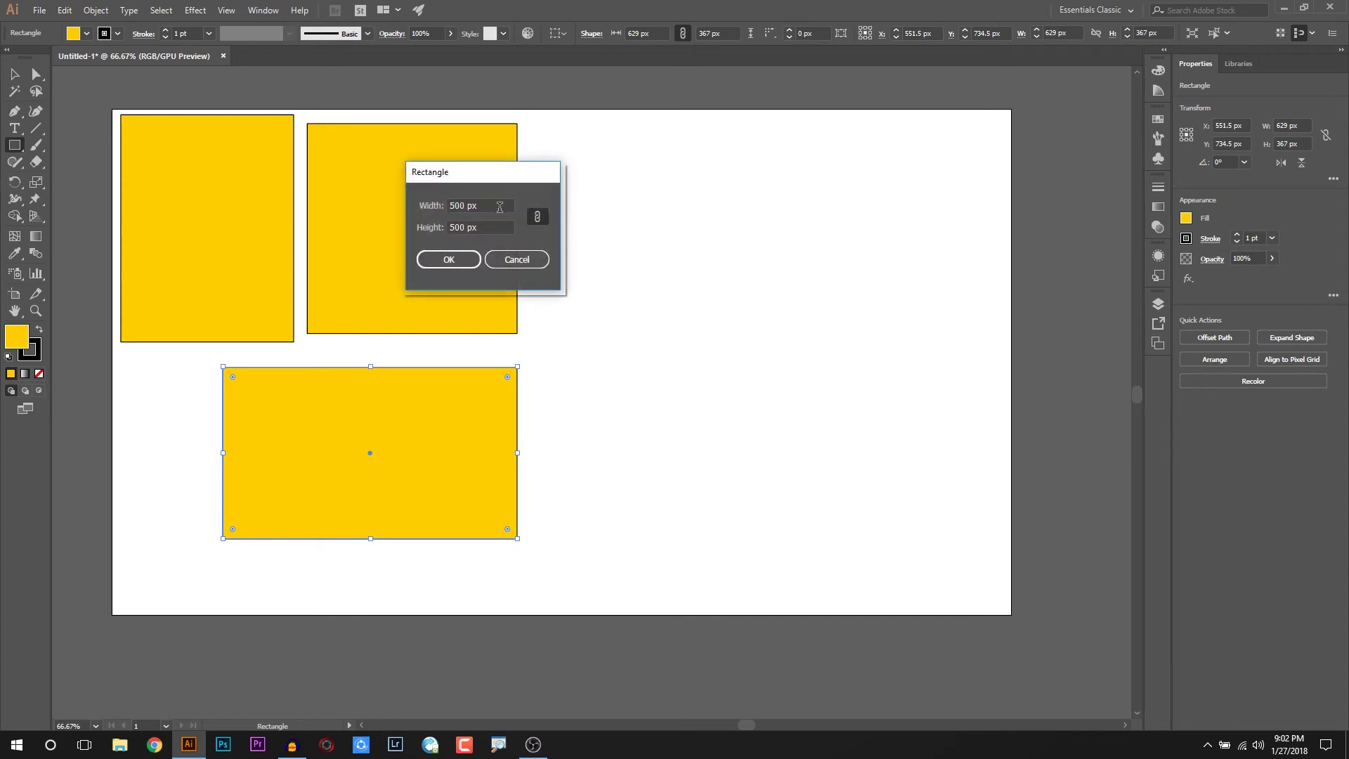
pyautogui.write('1')
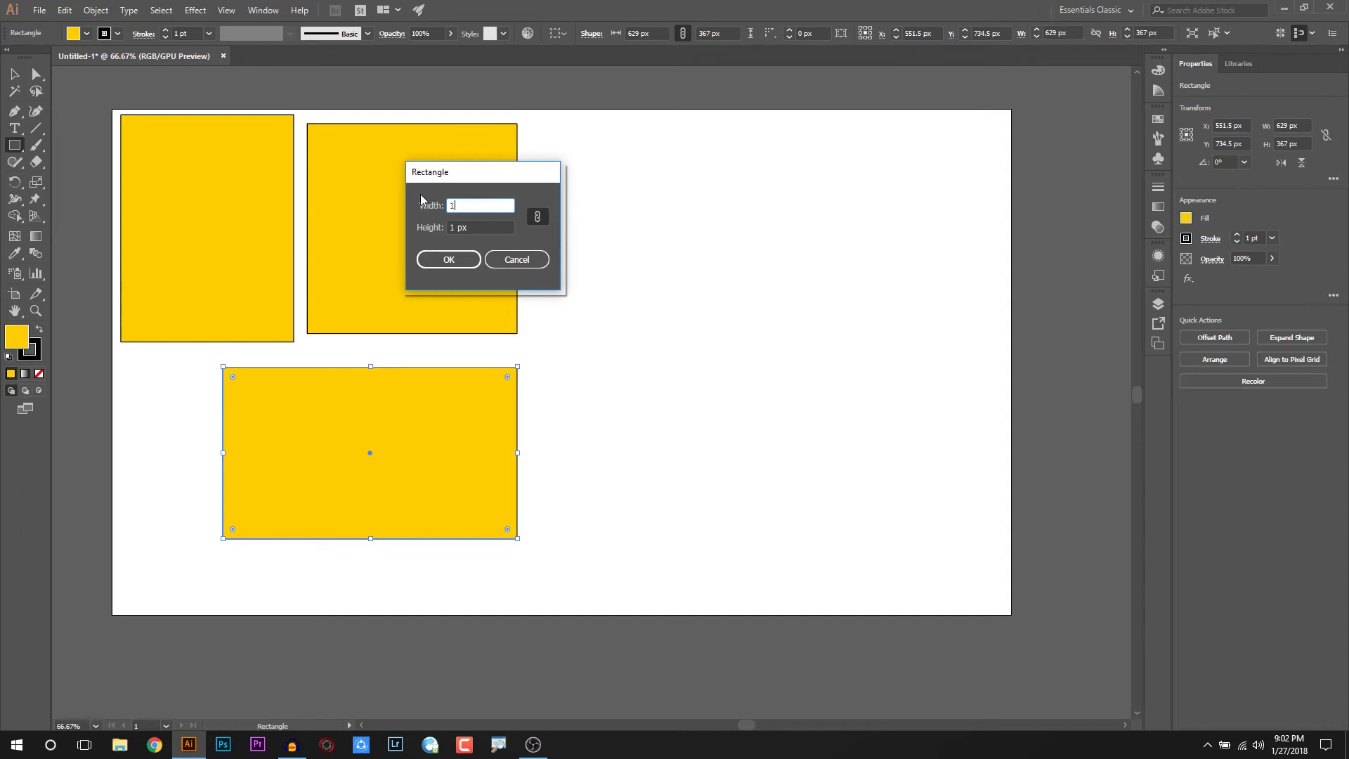
pyautogui.write('000')
pyautogui.click(449, 257)
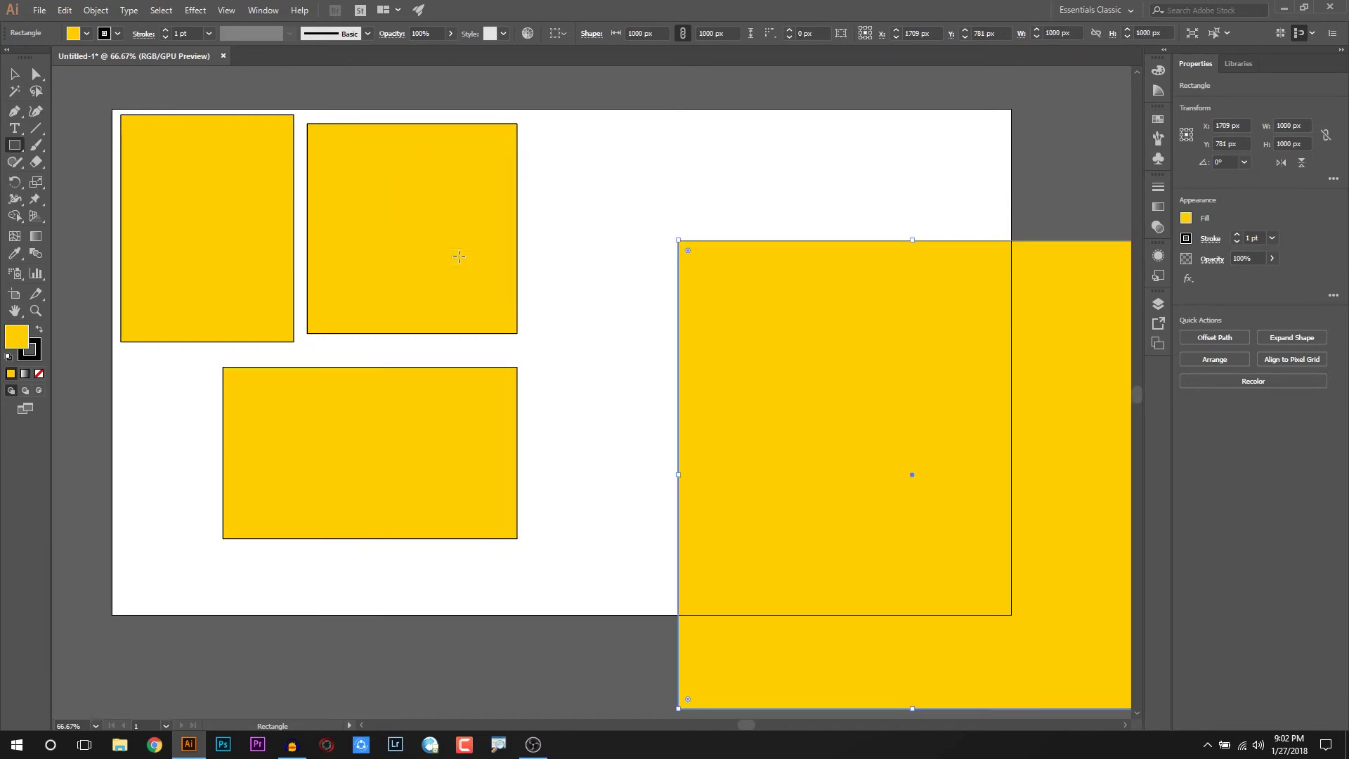
pyautogui.hotkey('ctrl', 'z')
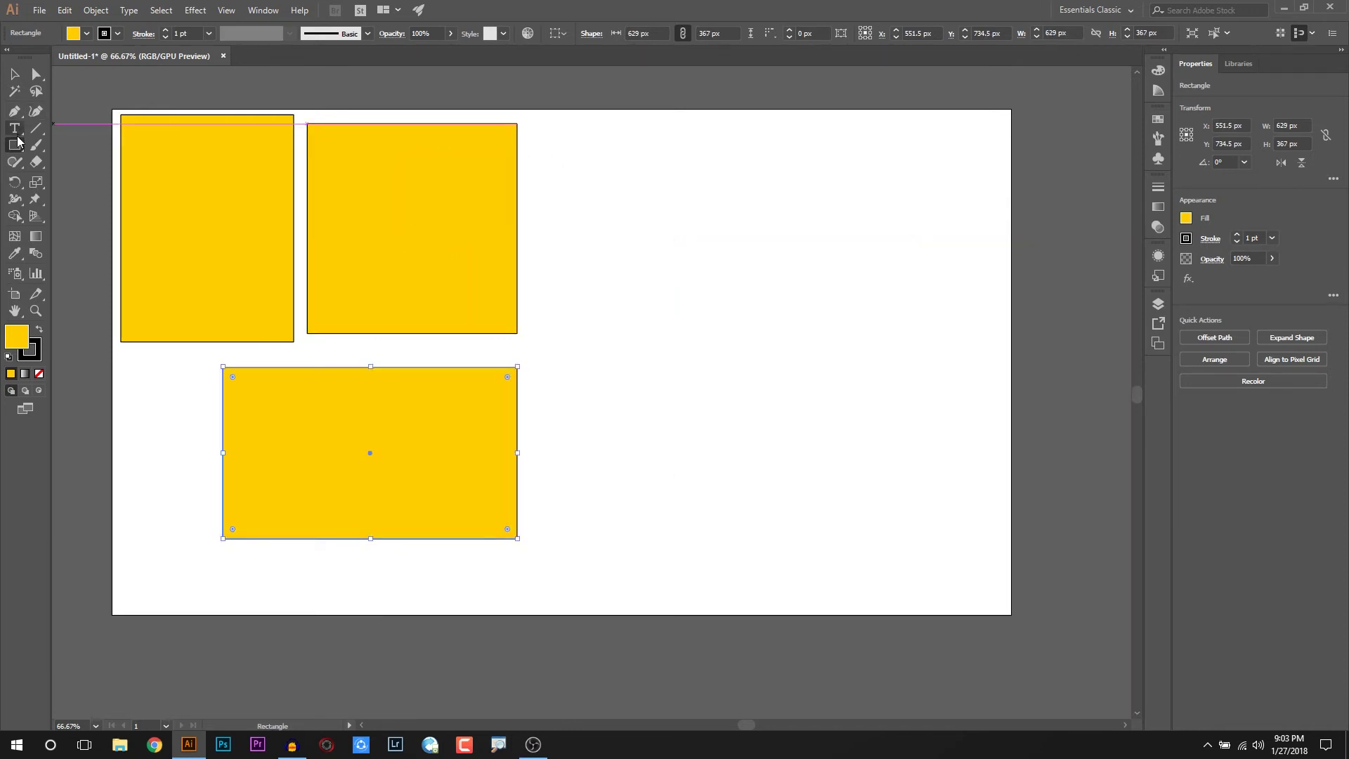
# - Delete all three yellow rectangles from the artboard
pyautogui.moveTo(15, 146); pyautogui.dragTo(87, 170)
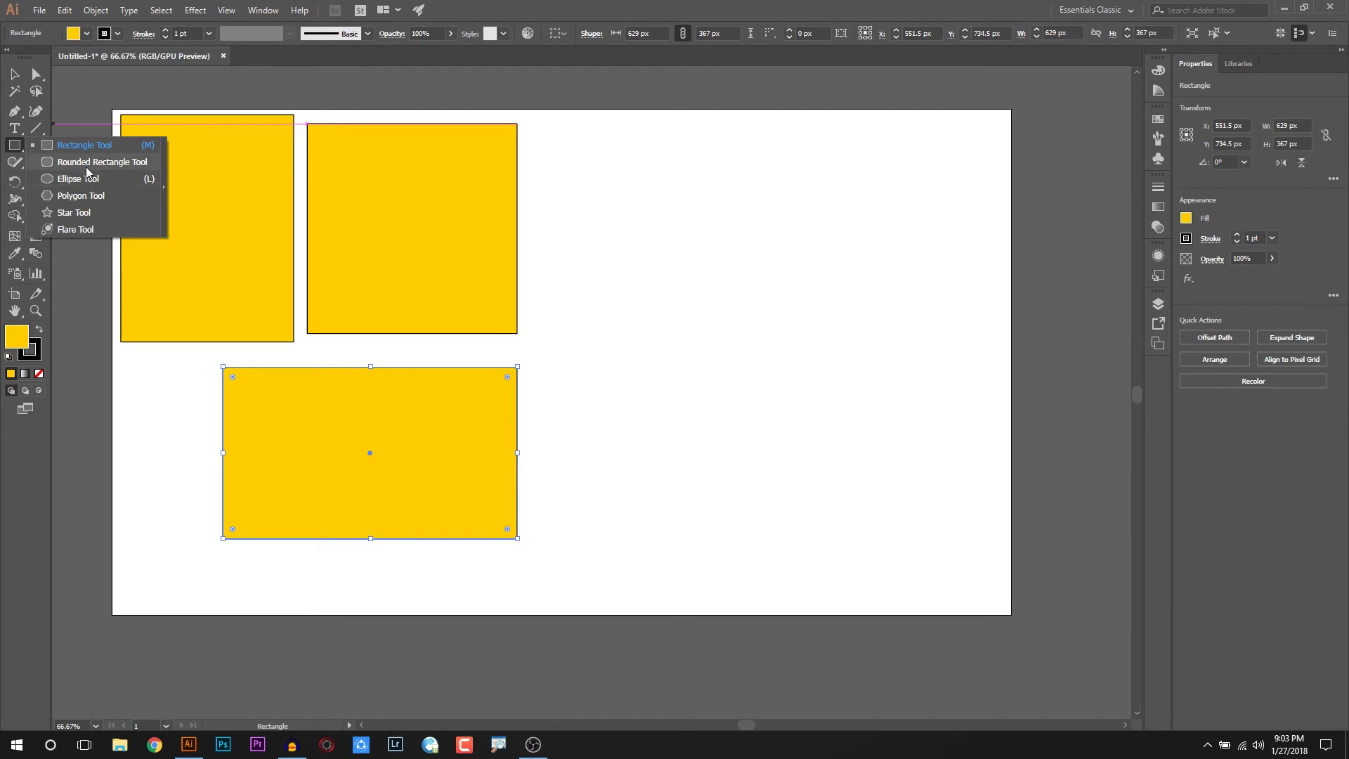
pyautogui.moveTo(87, 171); pyautogui.dragTo(16, 148)
pyautogui.click(15, 73)
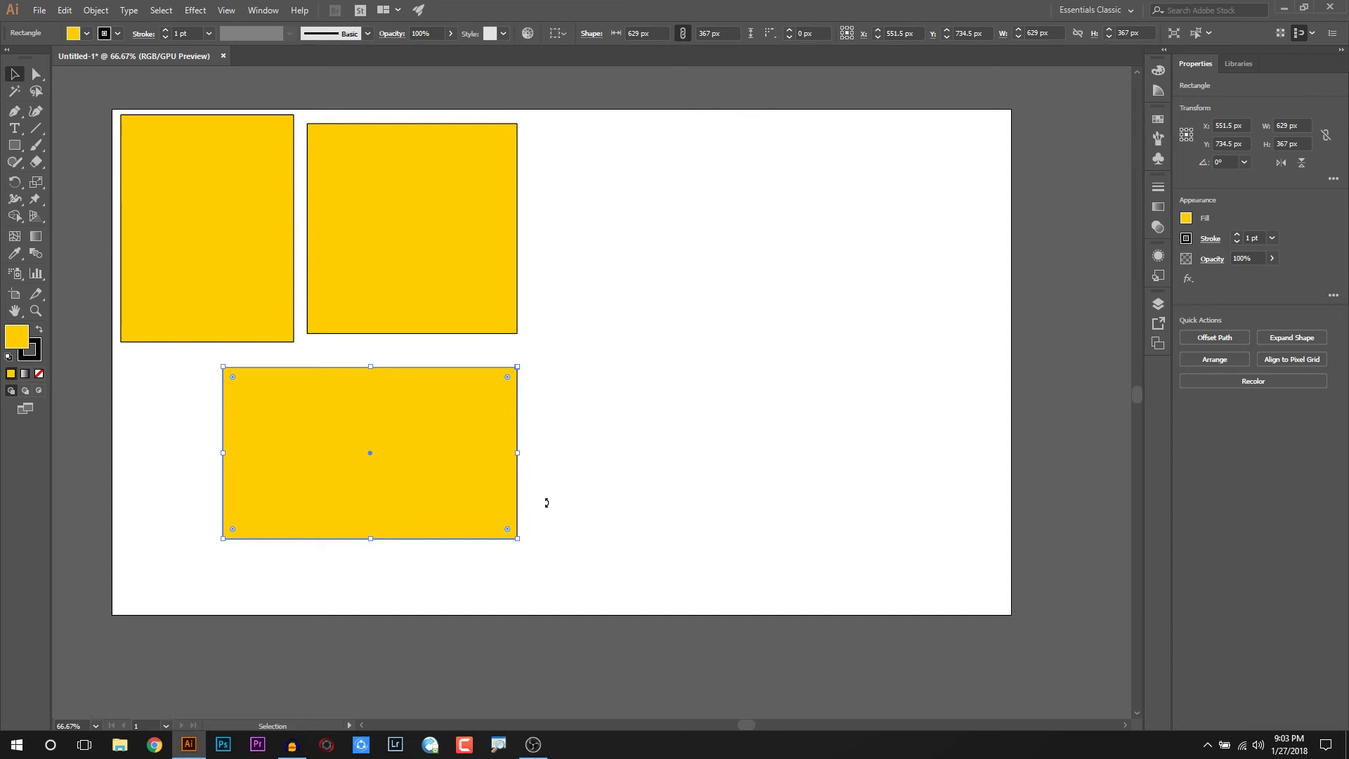
pyautogui.moveTo(649, 208); pyautogui.dragTo(191, 427)
pyautogui.press('Delete')
# - Draw a rounded rectangle about 585 × 463 px, varying its corner radius while drawing and ending at 84 px, and delete it
pyautogui.press('m')
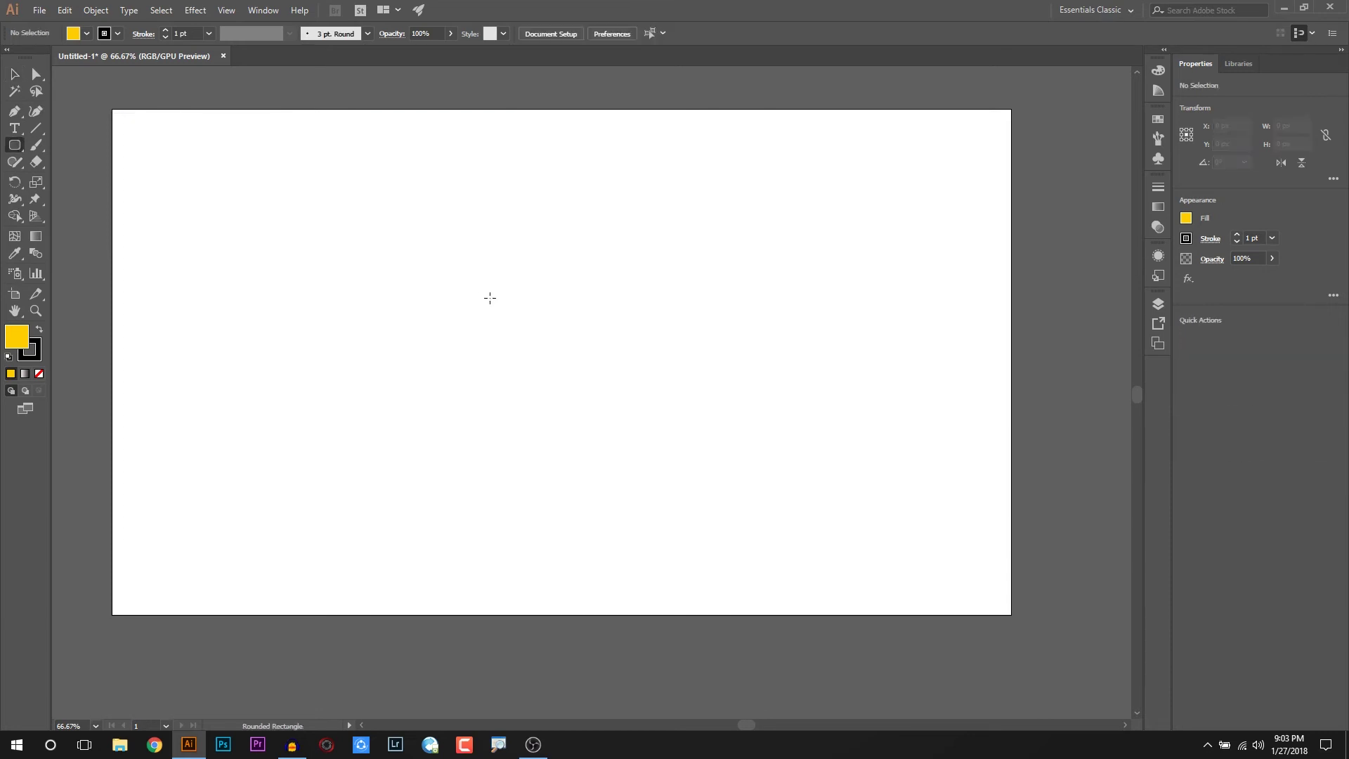
pyautogui.moveTo(501, 313)
pyautogui.mouseDown()
pyautogui.moveTo(678, 515)
pyautogui.moveTo(782, 503)
pyautogui.moveTo(649, 504)
pyautogui.moveTo(702, 504)
pyautogui.moveTo(617, 463)
pyautogui.moveTo(593, 414)
pyautogui.moveTo(644, 476)
pyautogui.moveTo(697, 490)
pyautogui.moveTo(646, 457)
pyautogui.moveTo(784, 512)
pyautogui.moveTo(699, 490)
pyautogui.moveTo(823, 519)
pyautogui.moveTo(736, 504)
pyautogui.moveTo(747, 486)
pyautogui.moveTo(548, 360)
pyautogui.moveTo(701, 418)
pyautogui.moveTo(520, 345)
pyautogui.moveTo(685, 372)
pyautogui.moveTo(665, 375)
pyautogui.moveTo(662, 452)
pyautogui.moveTo(727, 473)
pyautogui.moveTo(775, 531)
pyautogui.mouseUp()
pyautogui.press('alt')
pyautogui.press('Up')
pyautogui.press('Up')
pyautogui.press('Up')
pyautogui.press('Up')
pyautogui.press('Up')
pyautogui.press('Up')
pyautogui.press('Down')
pyautogui.press('Down')
pyautogui.press('Down')
pyautogui.press('Down')
pyautogui.press('Down')
pyautogui.press('Down')
pyautogui.press('Down')
pyautogui.press('Down')
pyautogui.press('Up')
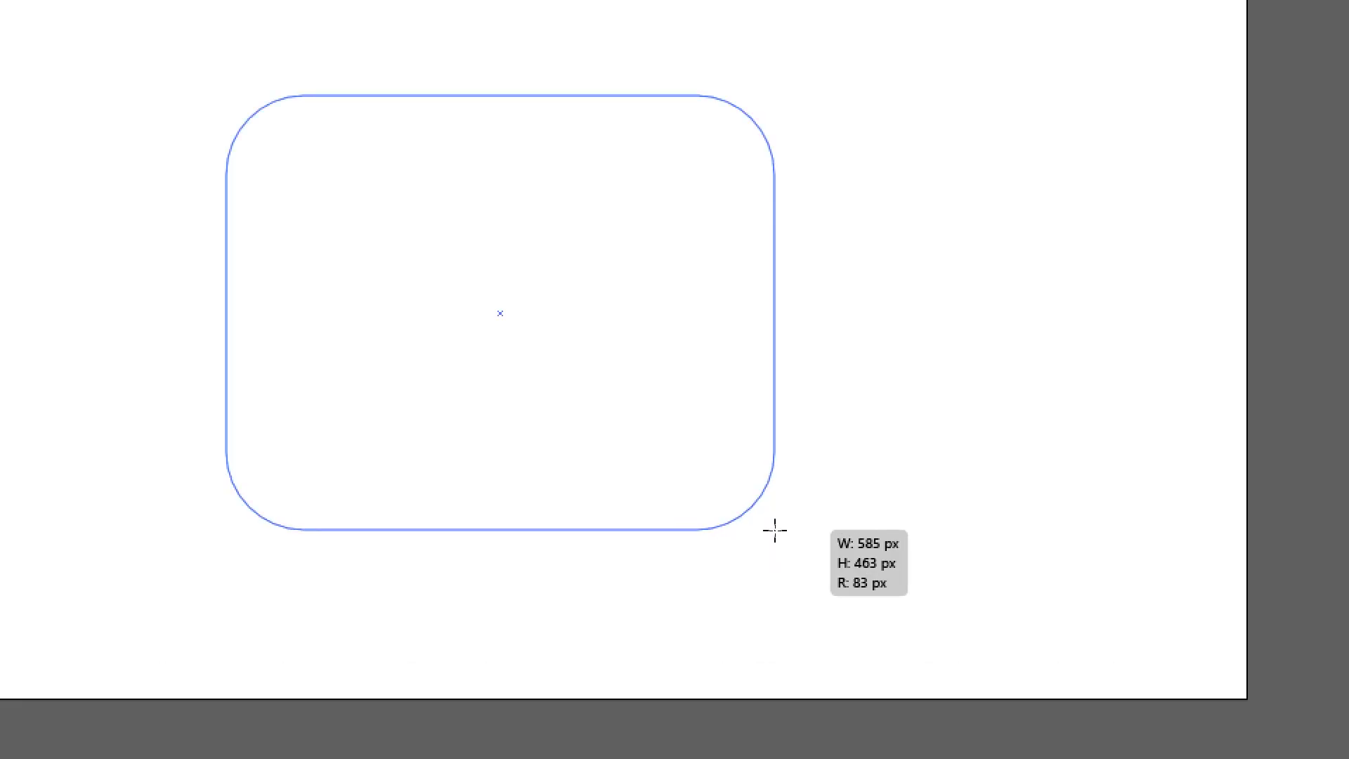
pyautogui.press('Up')
pyautogui.press('Up')
pyautogui.press('Up')
pyautogui.press('Up')
pyautogui.moveTo(775, 531); pyautogui.dragTo(774, 531)
pyautogui.press('Down')
pyautogui.press('Down')
pyautogui.press('Down')
pyautogui.press('Down')
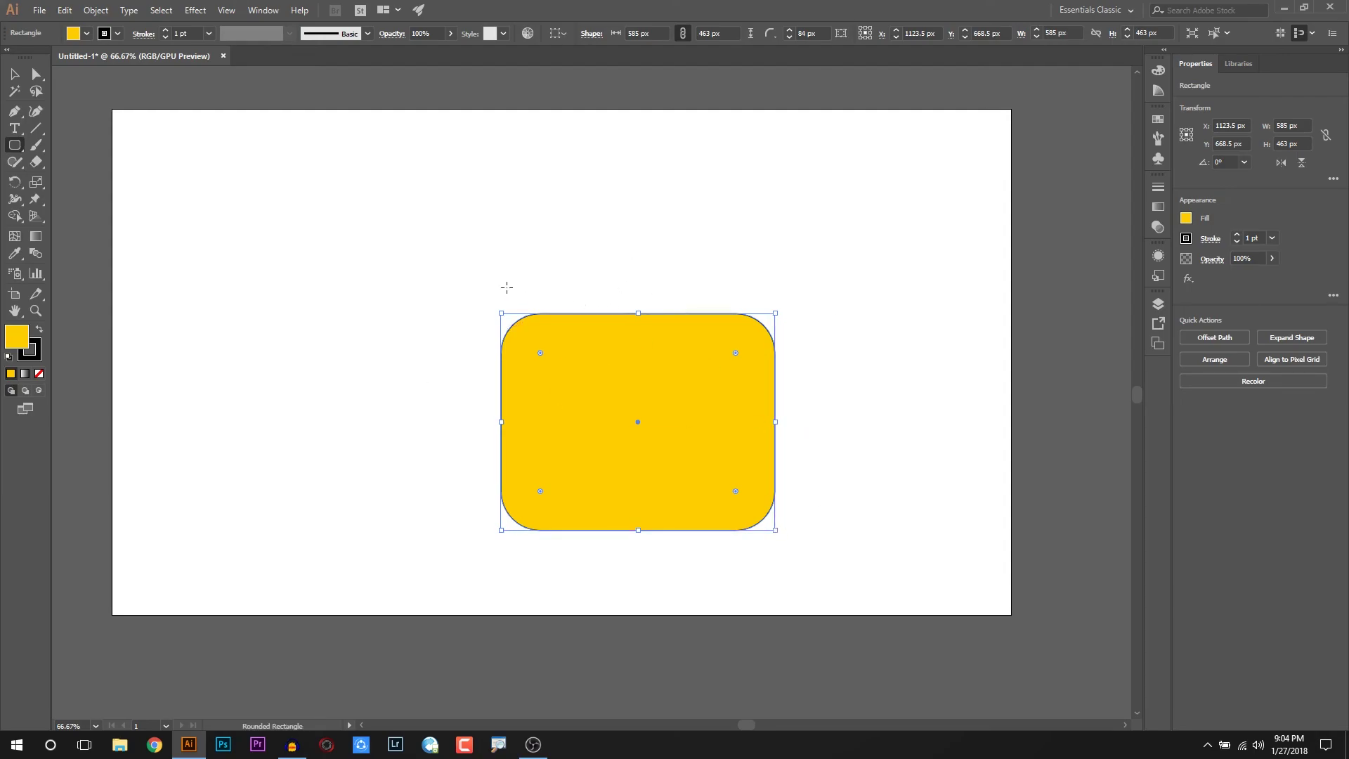
pyautogui.press('Delete')
# - Create a 585 × 463 px rounded rectangle with an 84 px corner radius from exact dimensions, and undo it
pyautogui.click(481, 296)
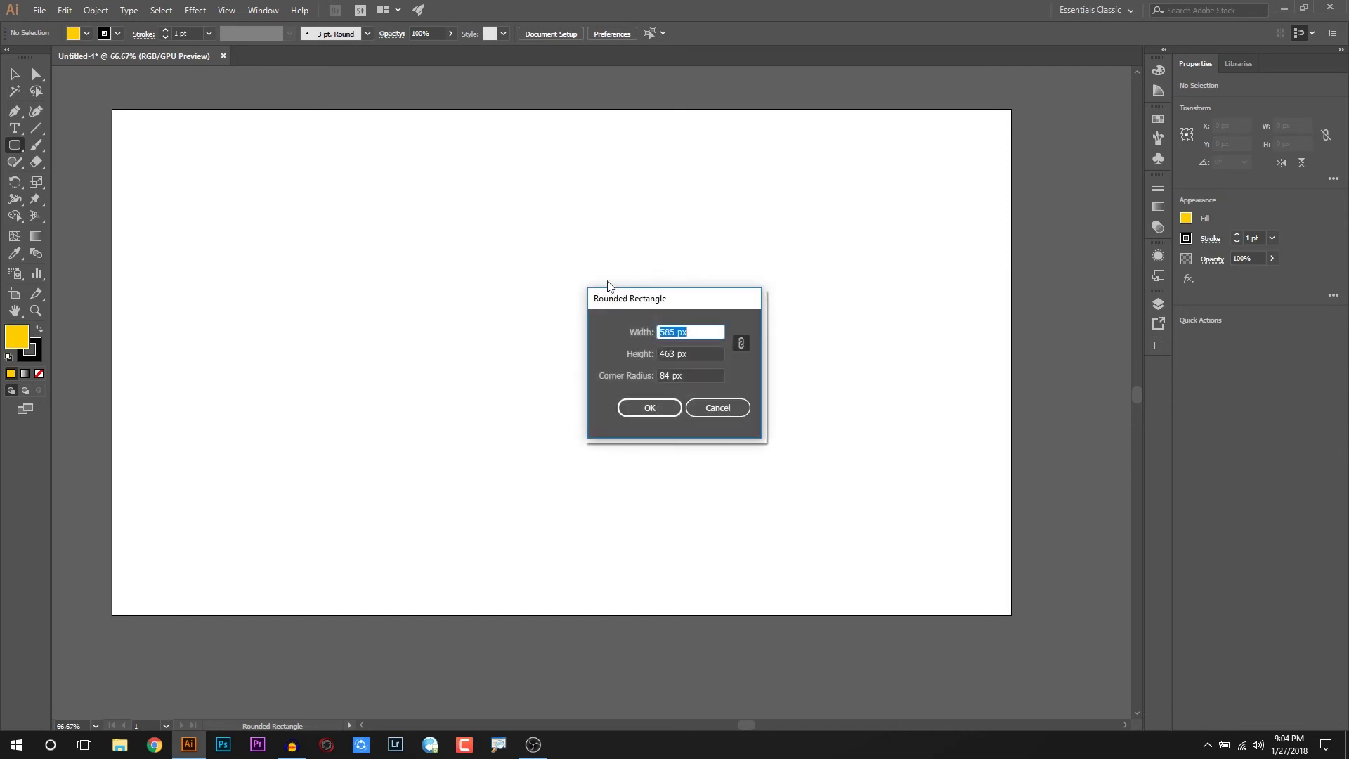
pyautogui.moveTo(632, 299); pyautogui.dragTo(448, 181)
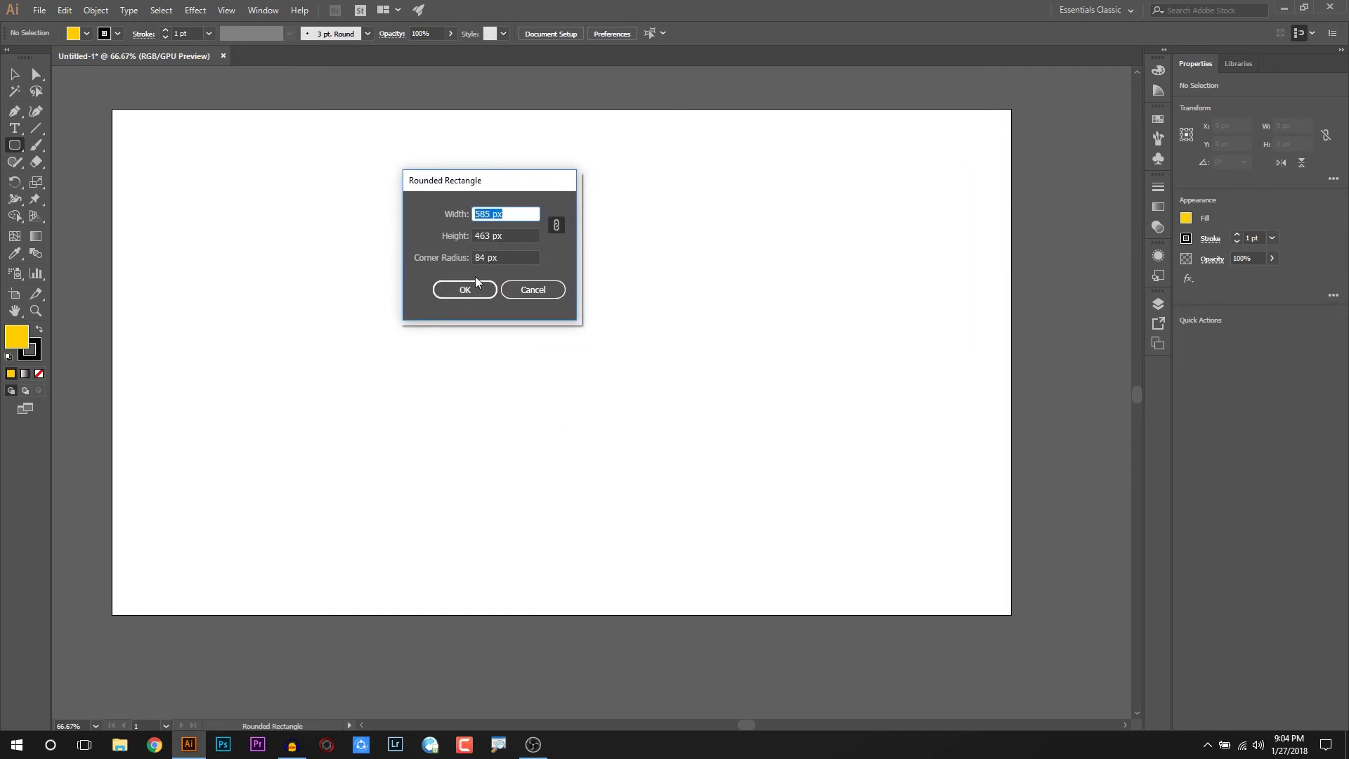
pyautogui.moveTo(521, 251); pyautogui.dragTo(460, 257)
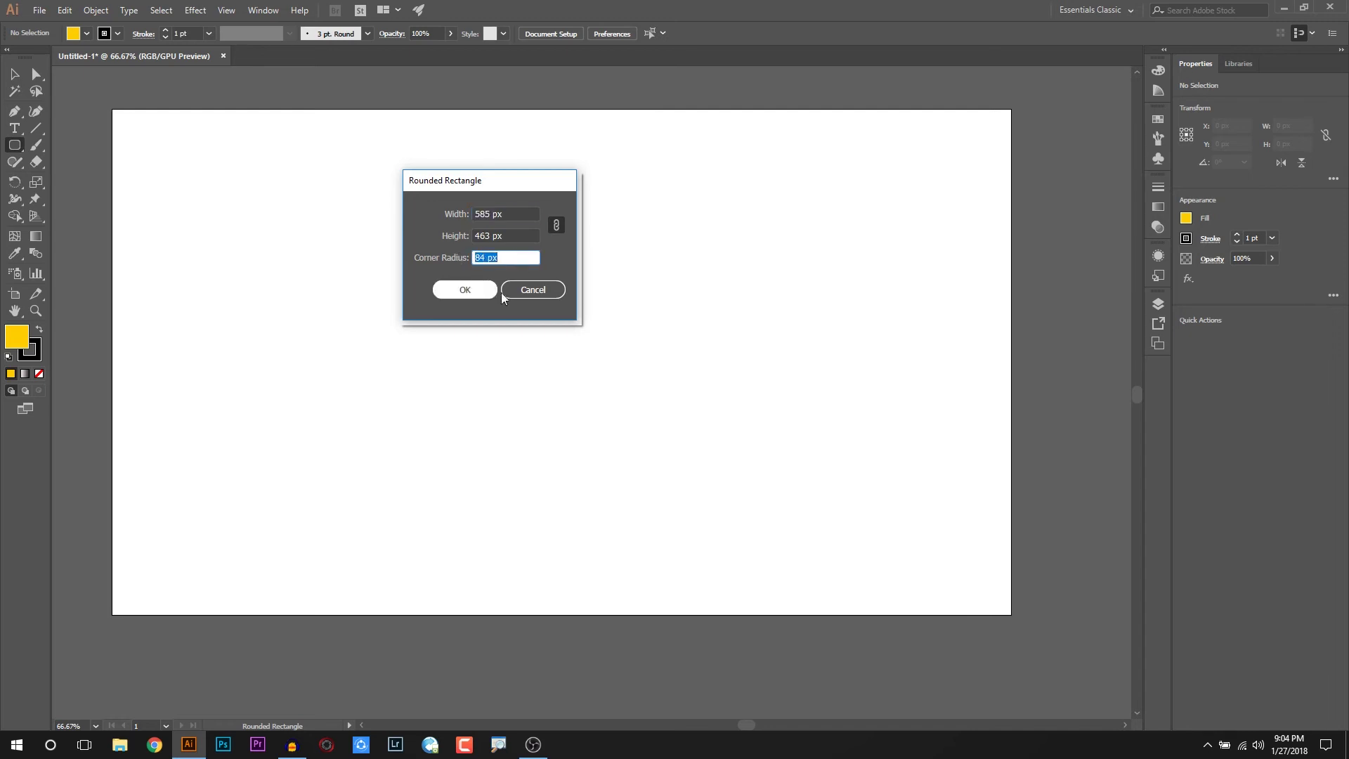
pyautogui.click(463, 292)
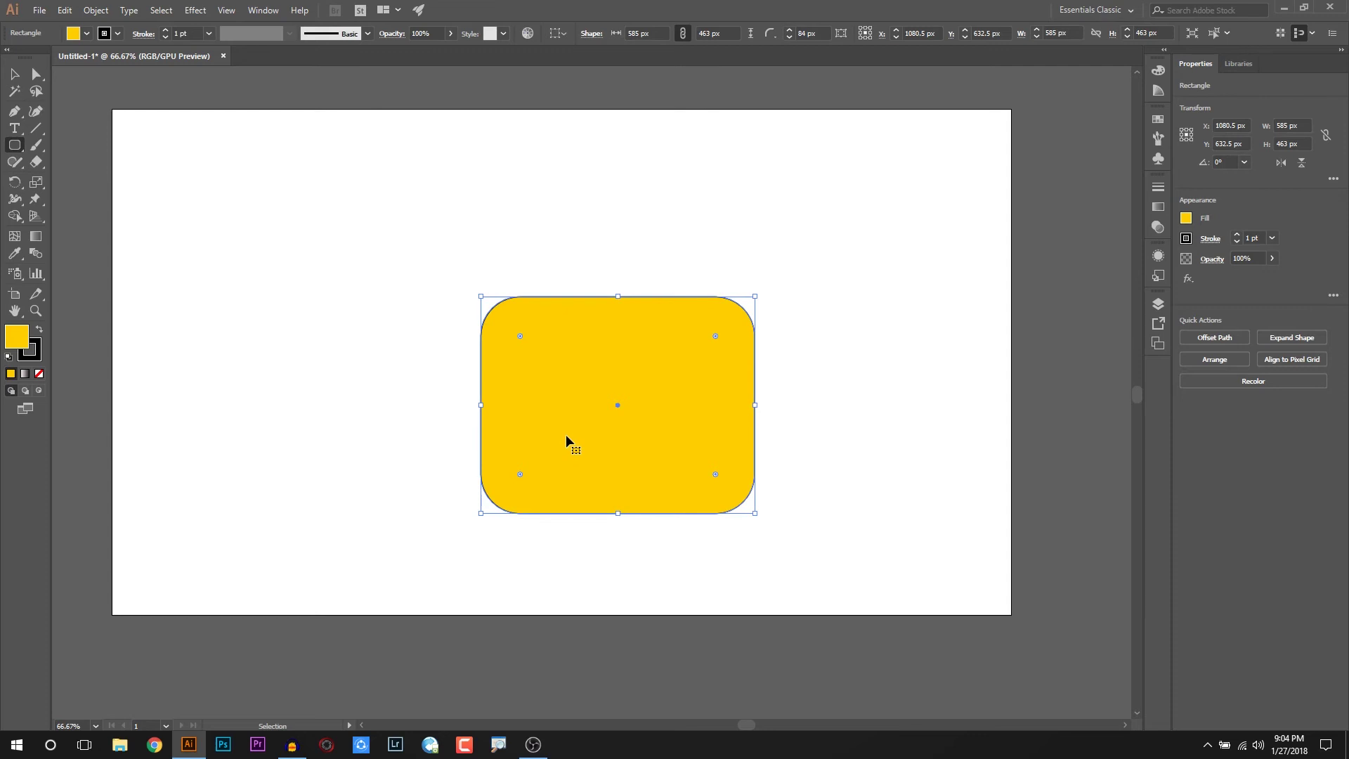
pyautogui.hotkey('ctrl', 'z')
# - Draw a circle outward from its centre with the Ellipse tool in the artboard's upper left area
pyautogui.moveTo(16, 148); pyautogui.dragTo(66, 177)
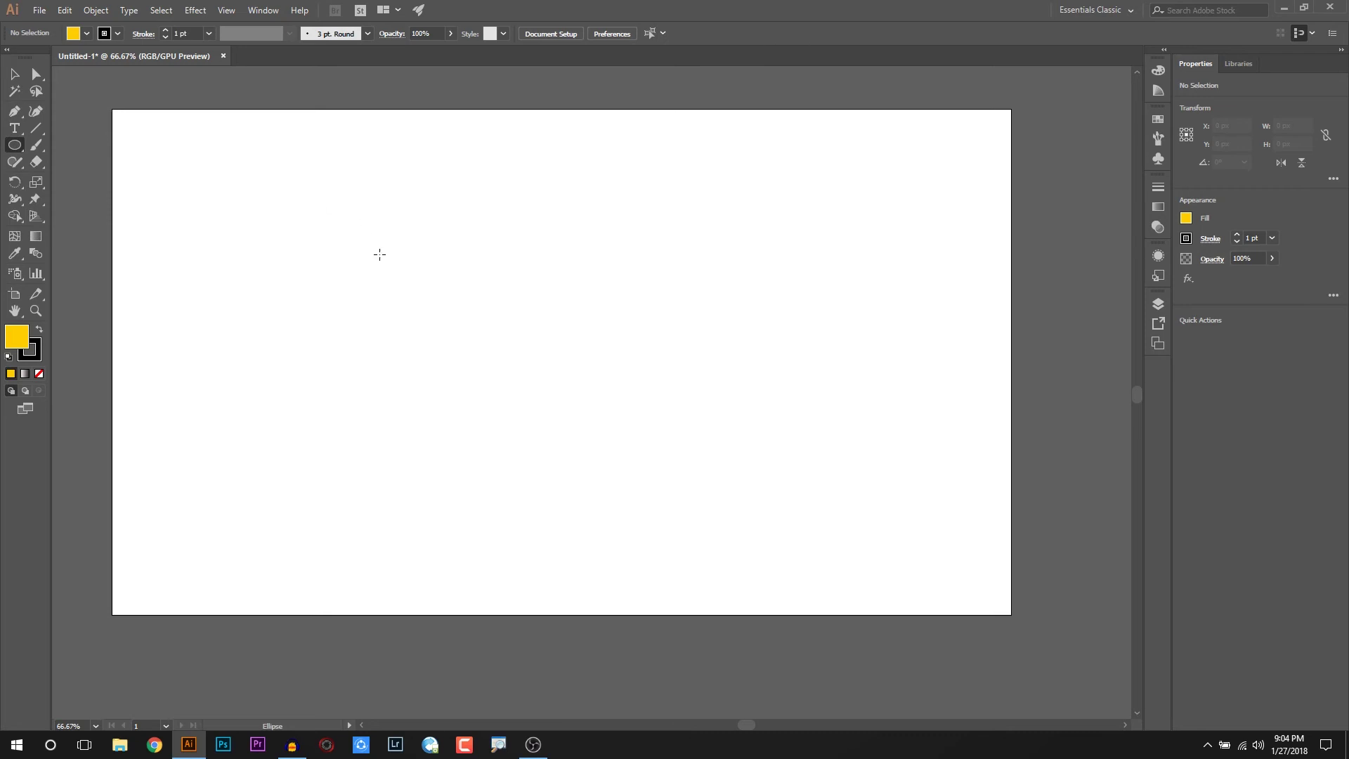
pyautogui.moveTo(382, 234)
pyautogui.mouseDown()
pyautogui.moveTo(574, 467)
pyautogui.moveTo(625, 500)
pyautogui.moveTo(536, 394)
pyautogui.moveTo(642, 459)
pyautogui.moveTo(587, 431)
pyautogui.moveTo(451, 259)
pyautogui.moveTo(527, 320)
pyautogui.moveTo(475, 251)
pyautogui.moveTo(488, 253)
pyautogui.mouseUp()
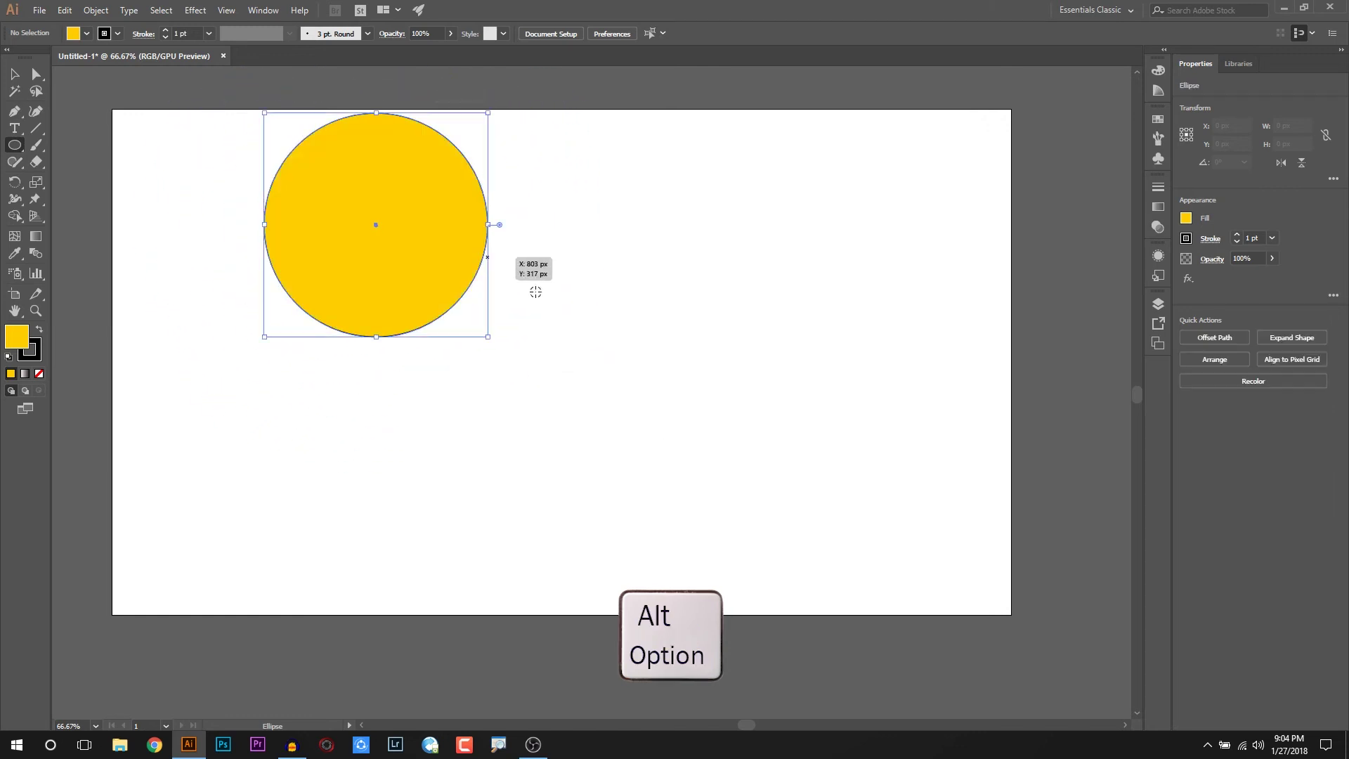
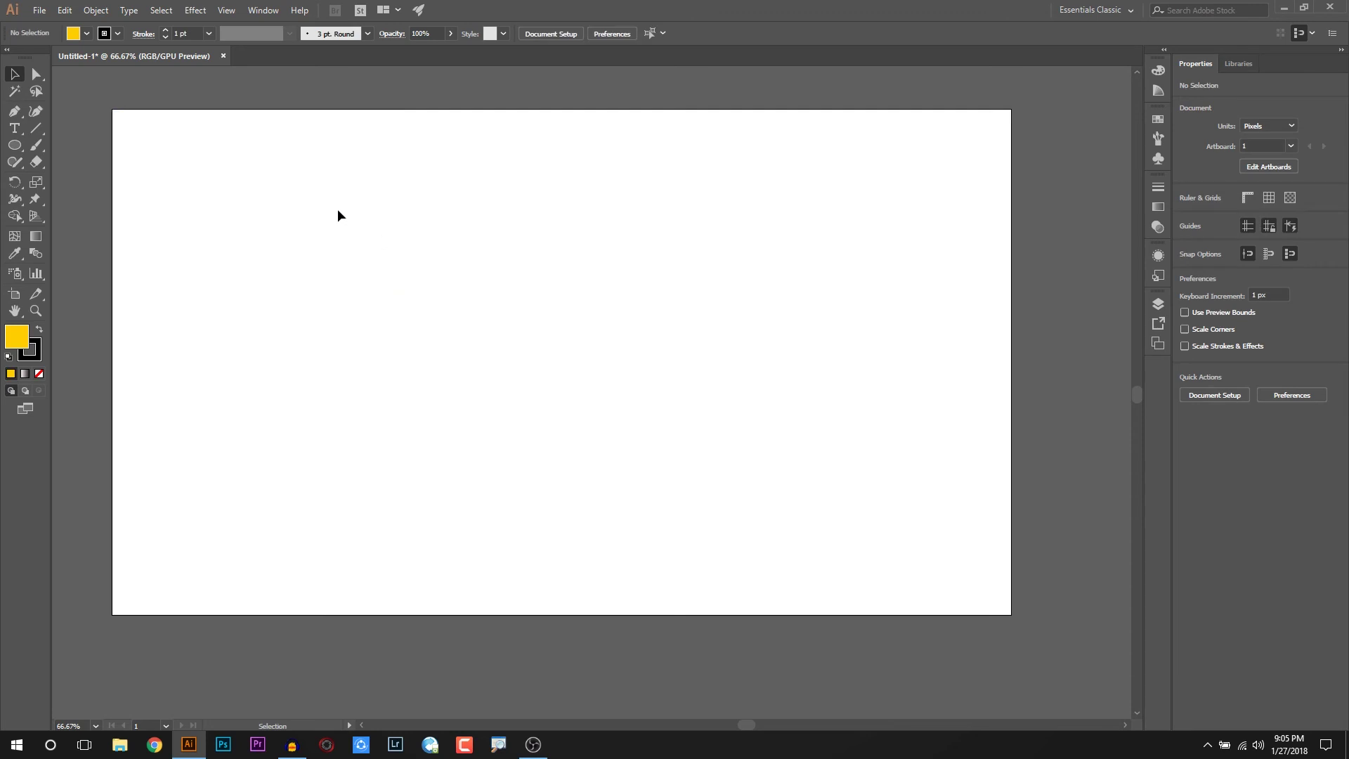
# - Draw a square about 459 × 459 px with the Rectangle tool left of the artboard's centre
pyautogui.moveTo(21, 145); pyautogui.dragTo(99, 145)
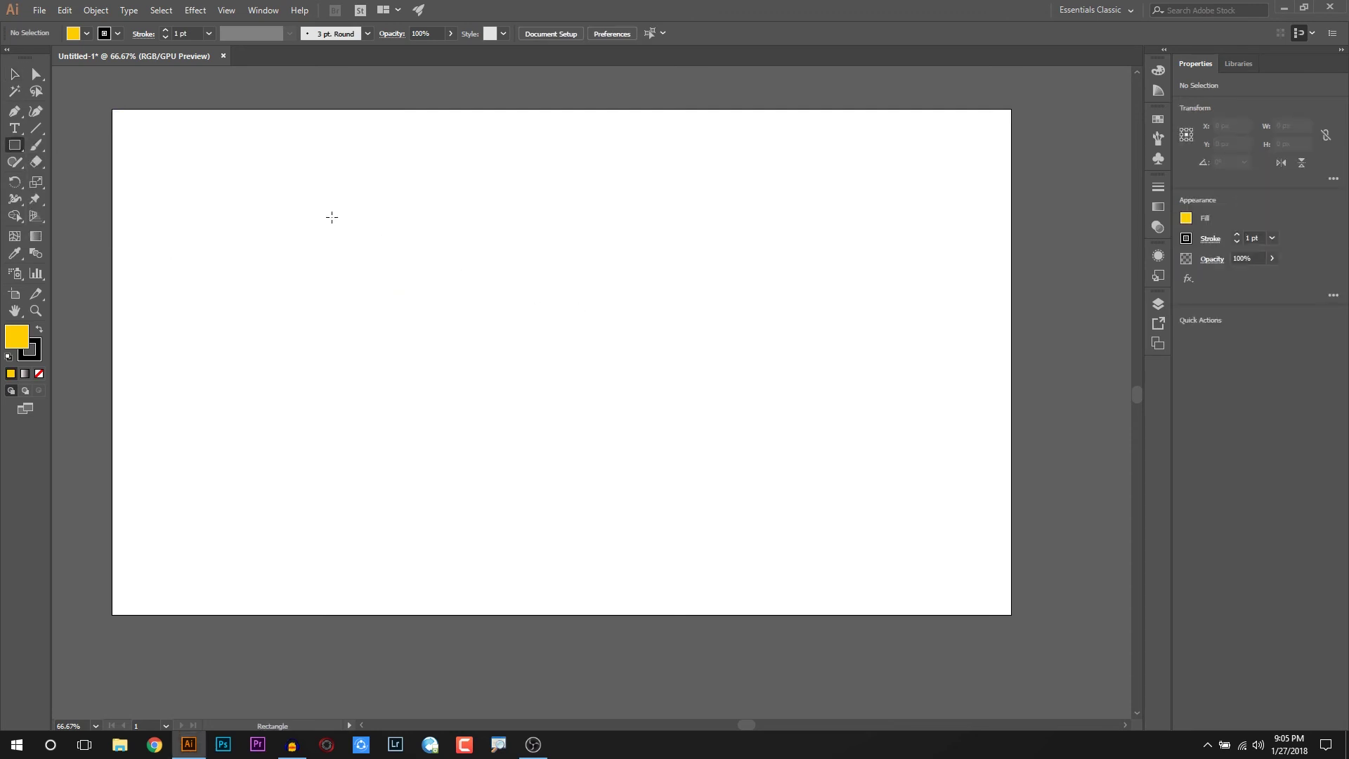
pyautogui.moveTo(333, 217); pyautogui.dragTo(548, 432)
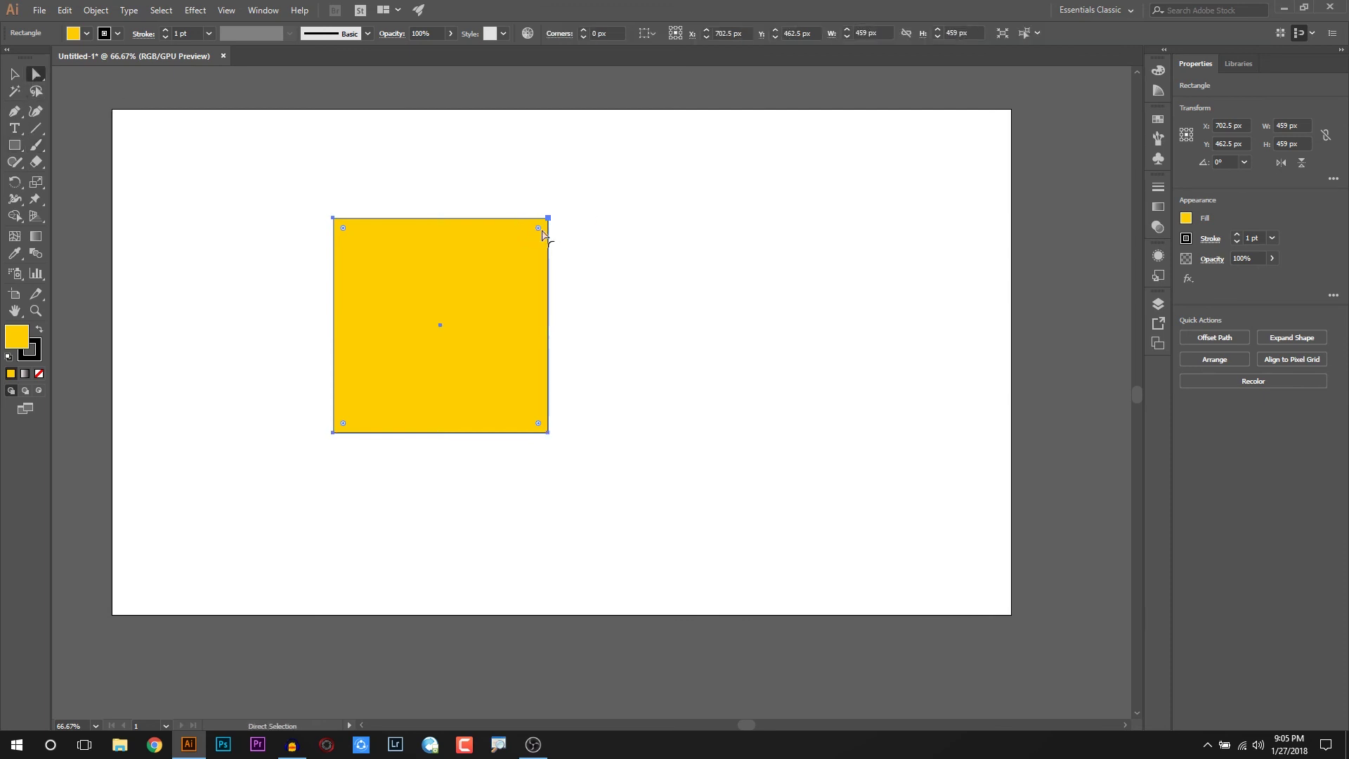
# - Round all four corners of the square to about 76 px and on to the 229.5 px maximum, and undo both roundings
pyautogui.moveTo(541, 231); pyautogui.dragTo(513, 257)
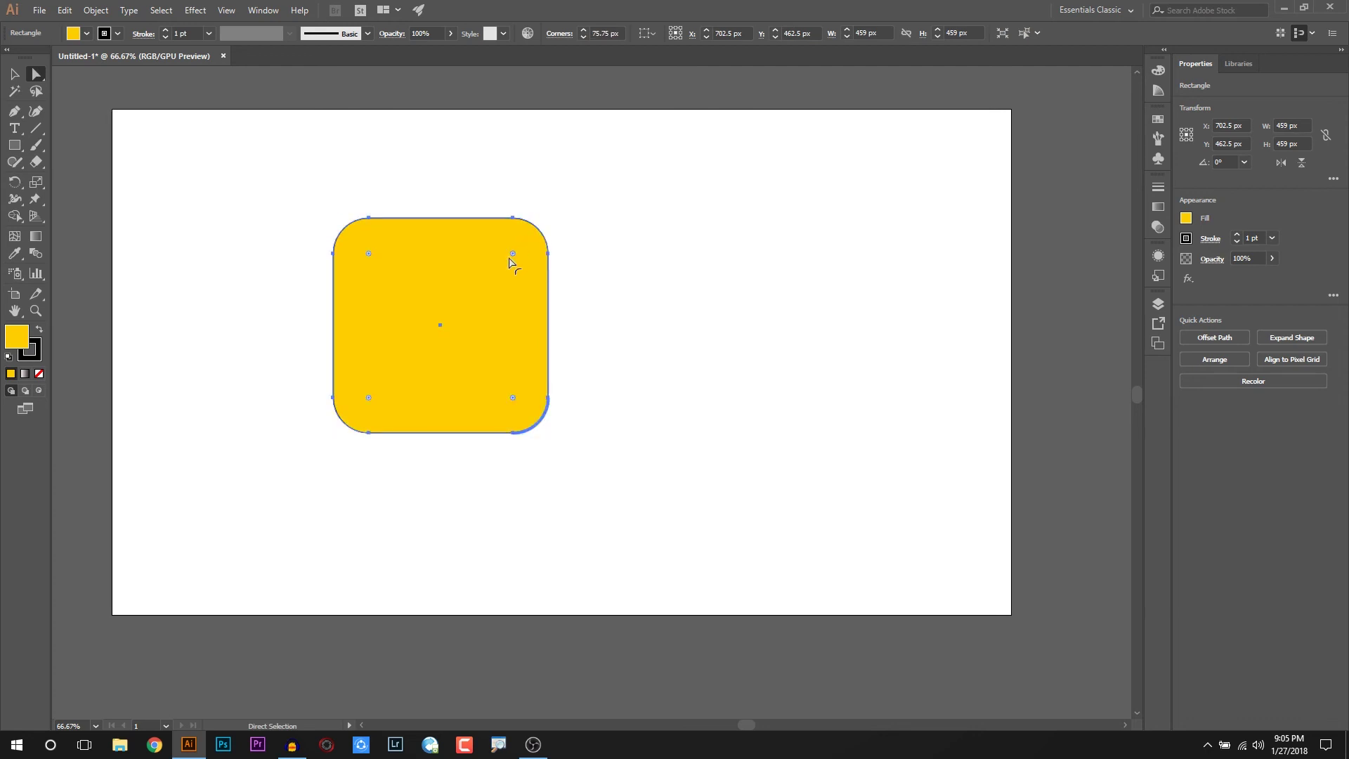
pyautogui.moveTo(514, 257); pyautogui.dragTo(398, 342)
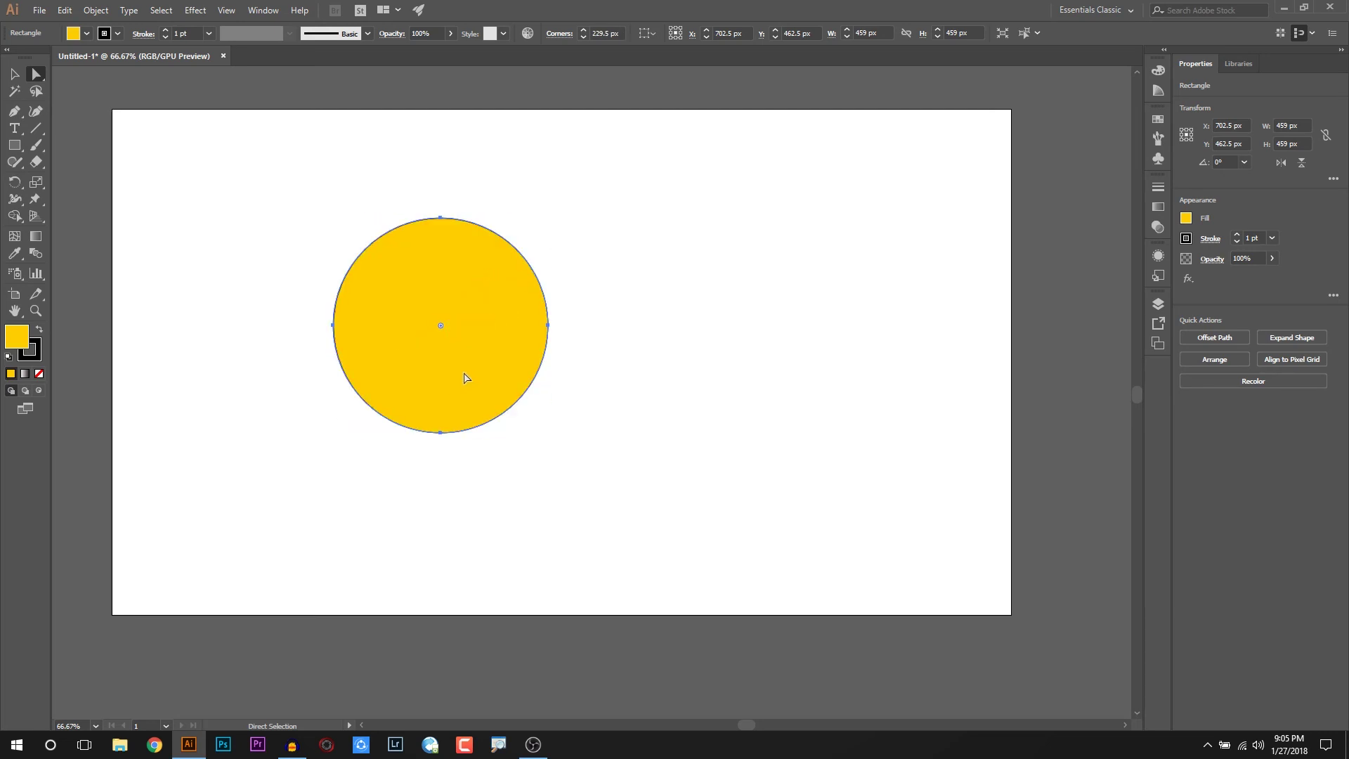
pyautogui.press('v')
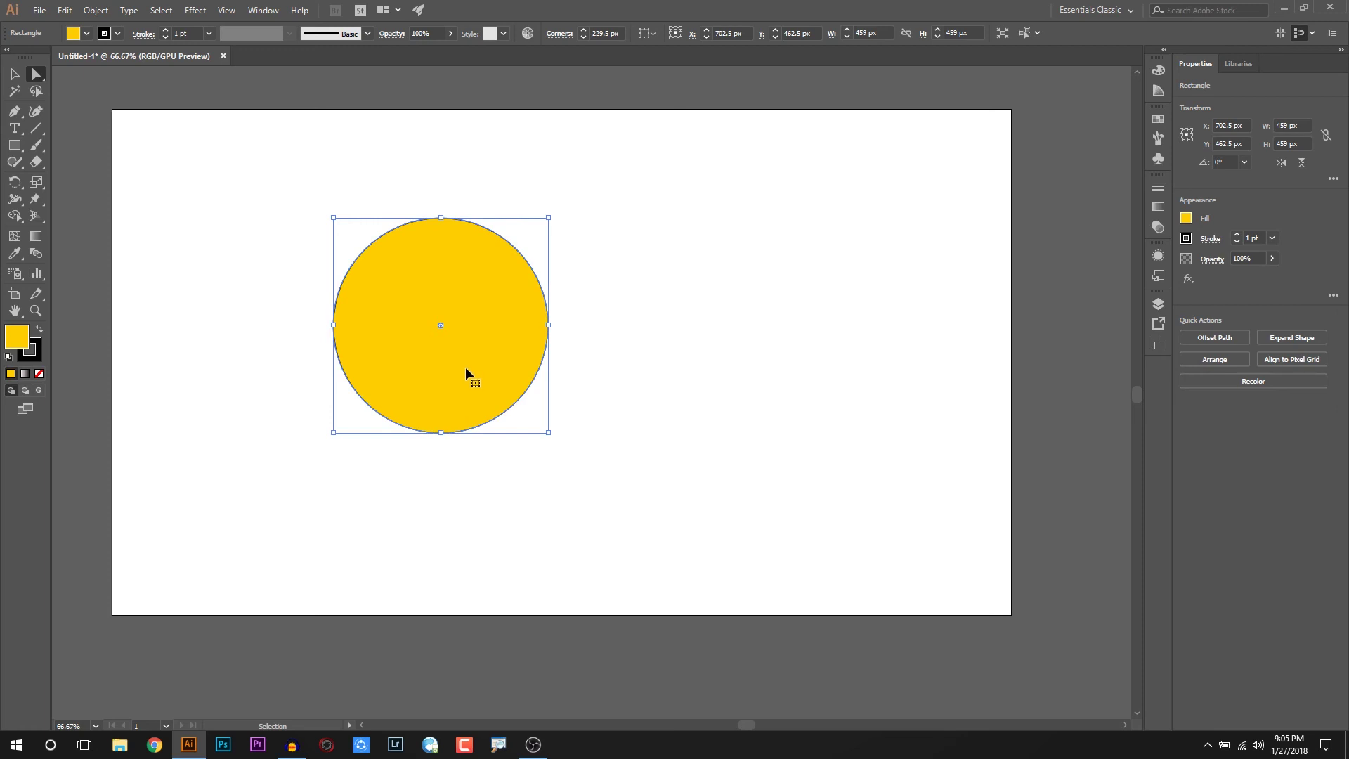
pyautogui.hotkey('ctrl', 'z')
pyautogui.hotkey('ctrl', 'z')
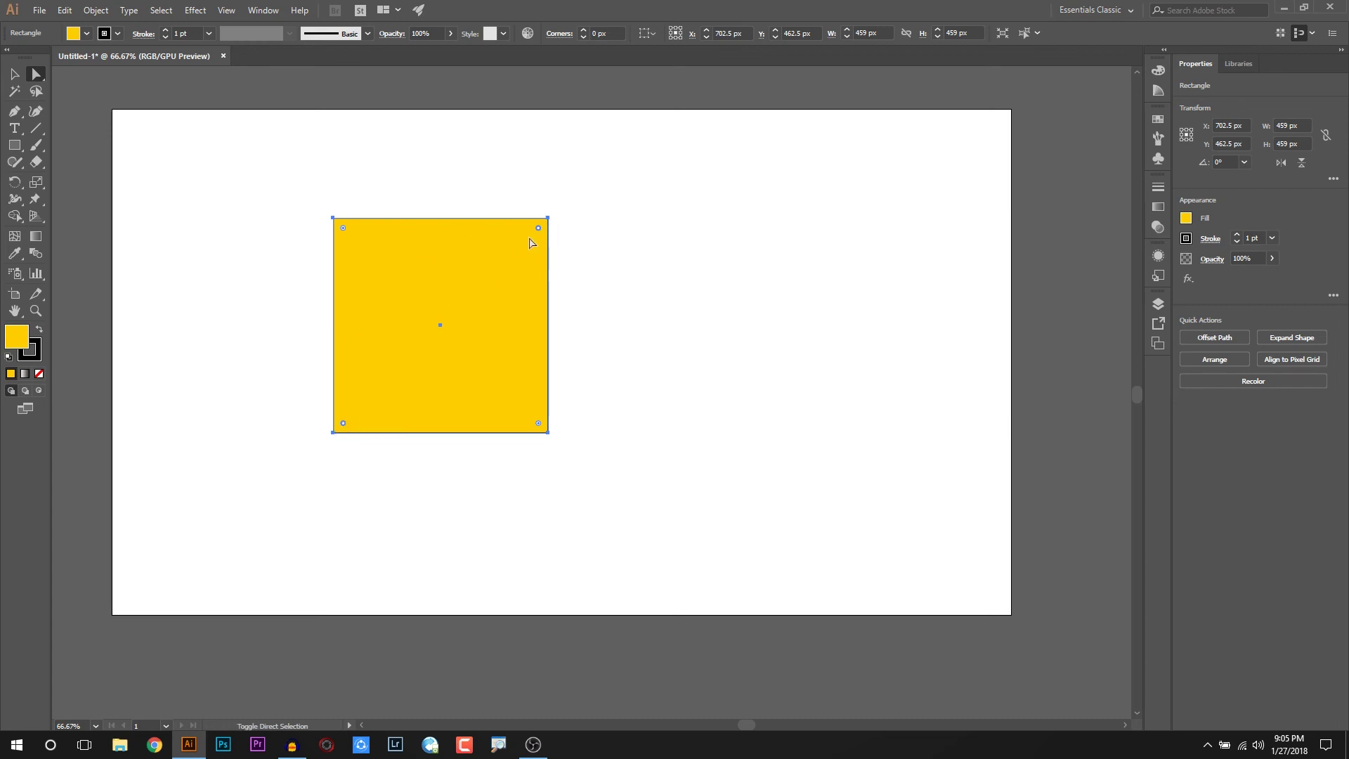
# - Round only the square's upper-right and lower-left corners to about 185 px, and move the shape toward the artboard's upper-left corner
pyautogui.moveTo(537, 231); pyautogui.dragTo(461, 307)
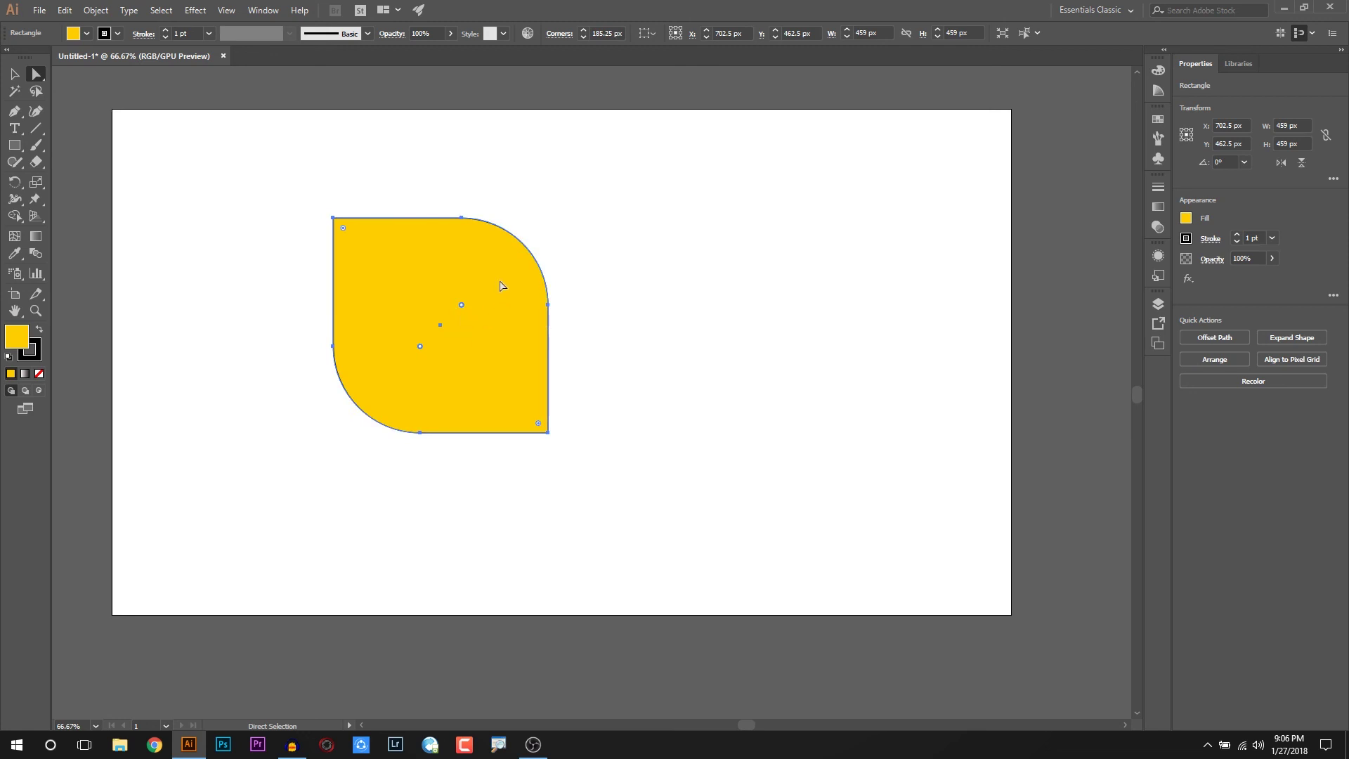
pyautogui.click(14, 74)
pyautogui.click(576, 234)
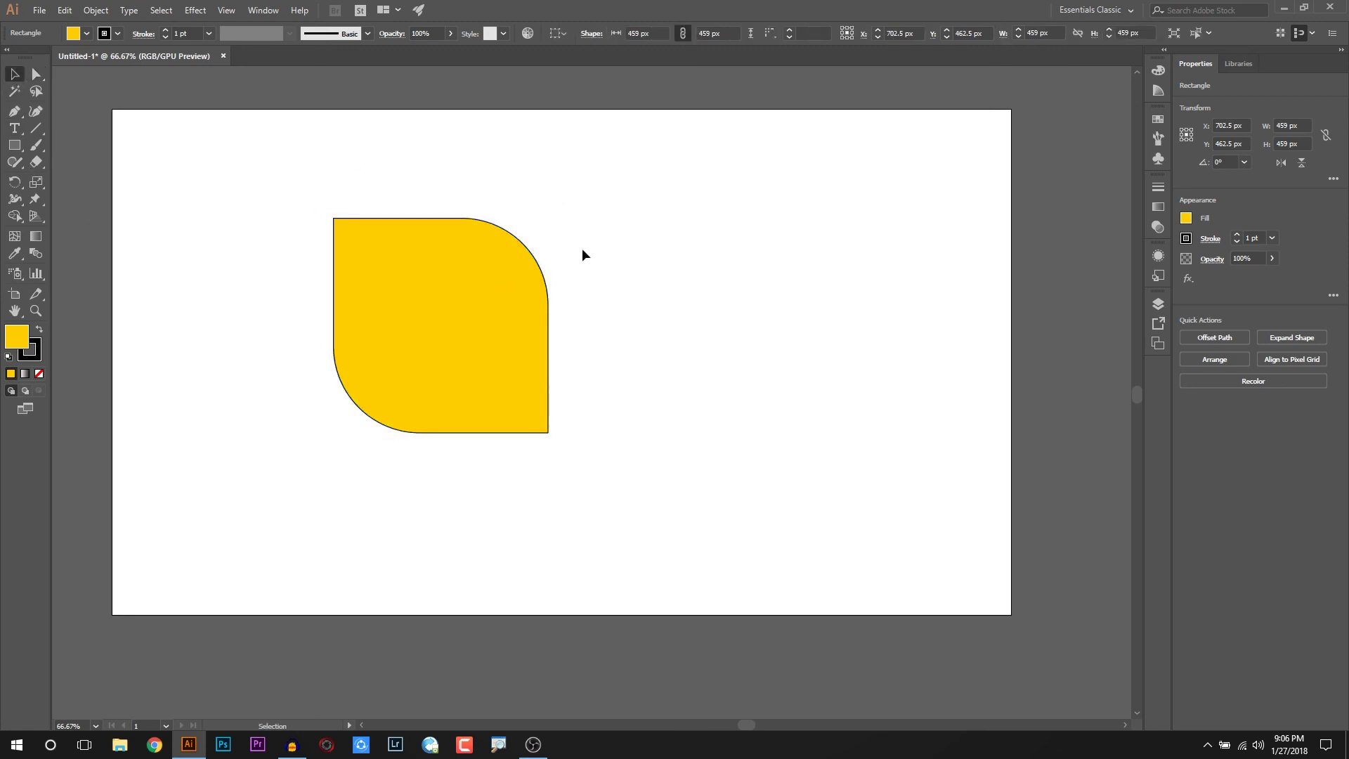
pyautogui.moveTo(498, 308); pyautogui.dragTo(386, 259)
# - Draw a square about 548 × 548 px right of the first shape and fully round its upper-right and lower-left corners into a leaf
pyautogui.press('m')
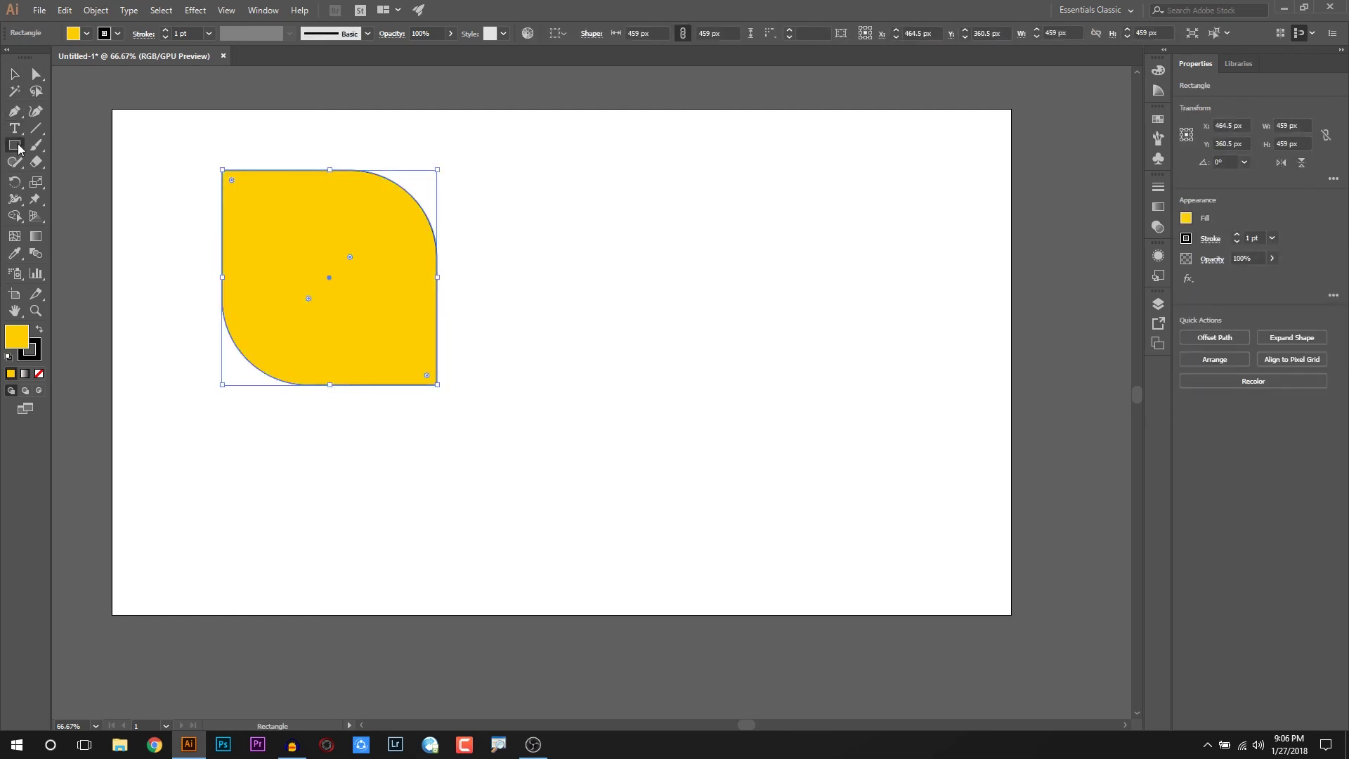
pyautogui.moveTo(515, 198); pyautogui.dragTo(772, 453)
pyautogui.press('shift')
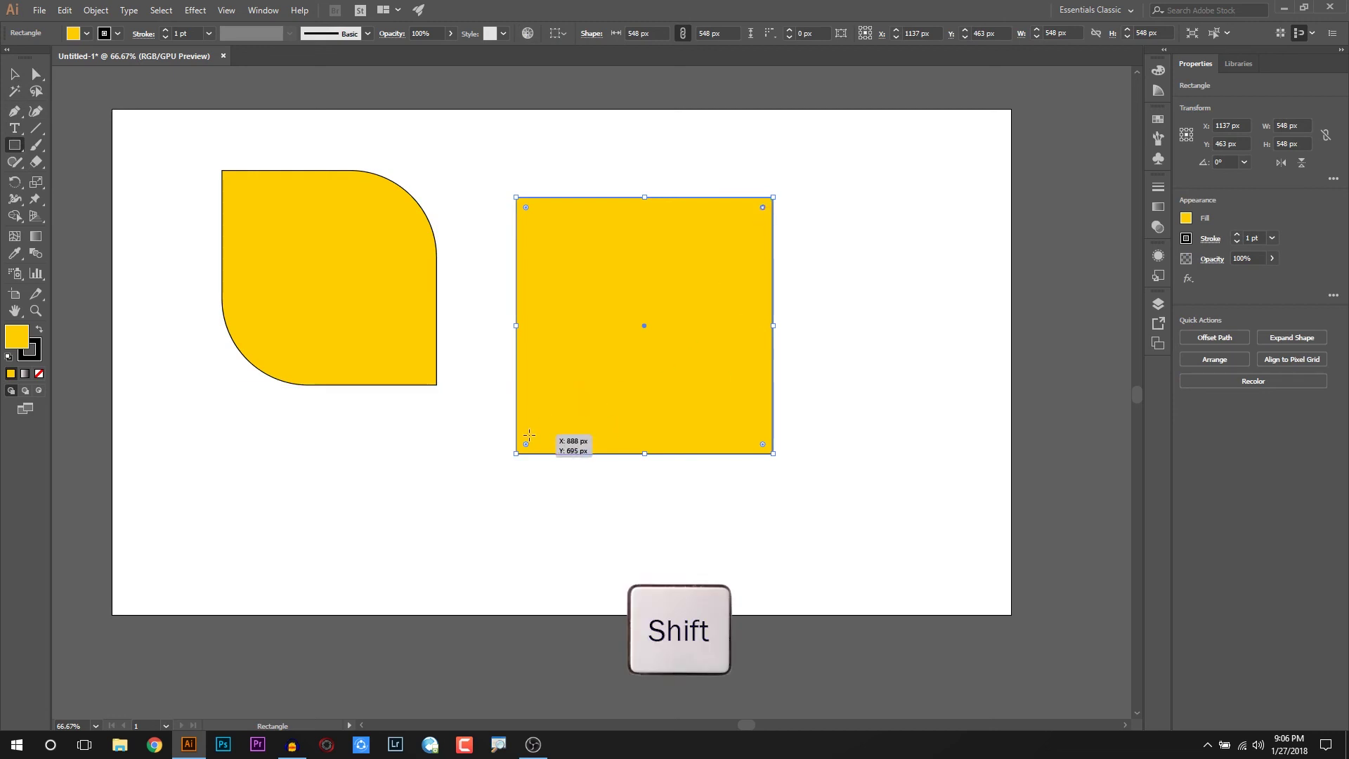
pyautogui.moveTo(526, 446); pyautogui.dragTo(786, 292)
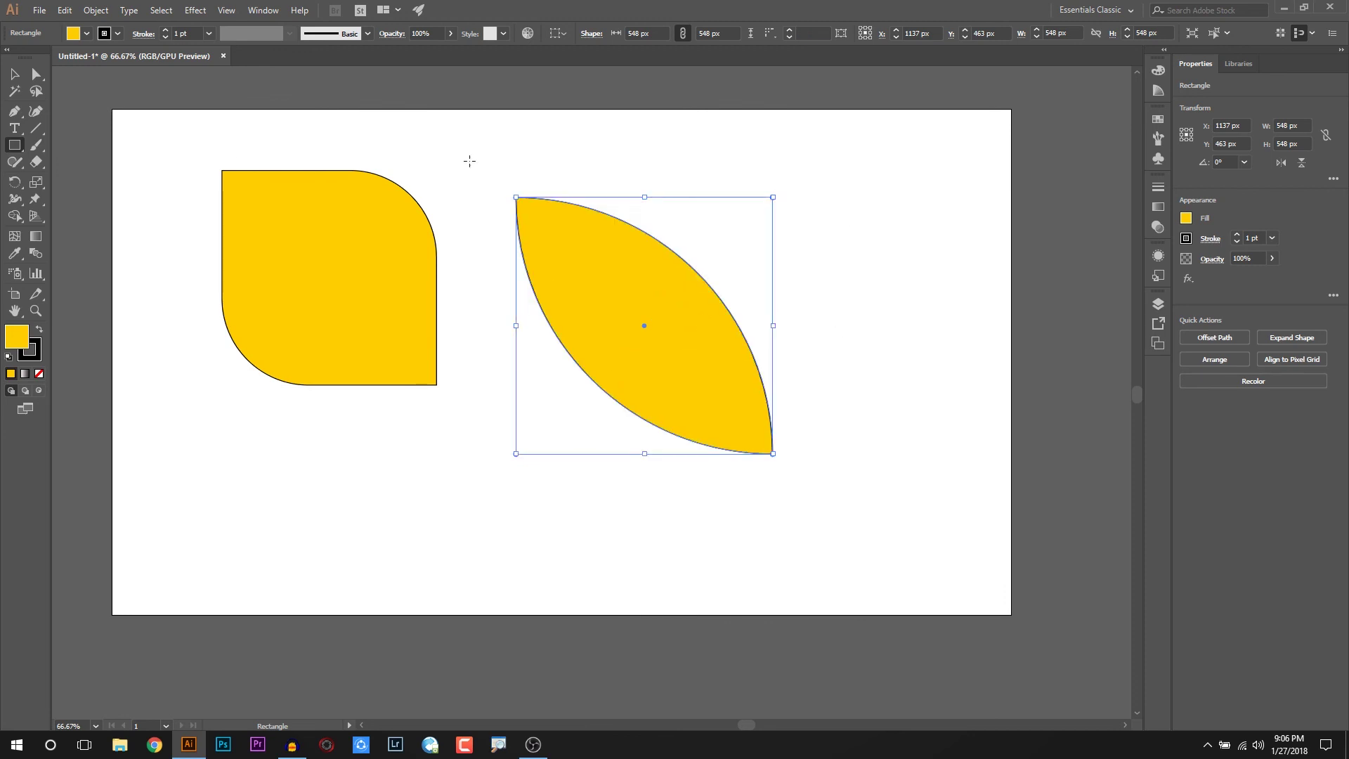
pyautogui.press('v')
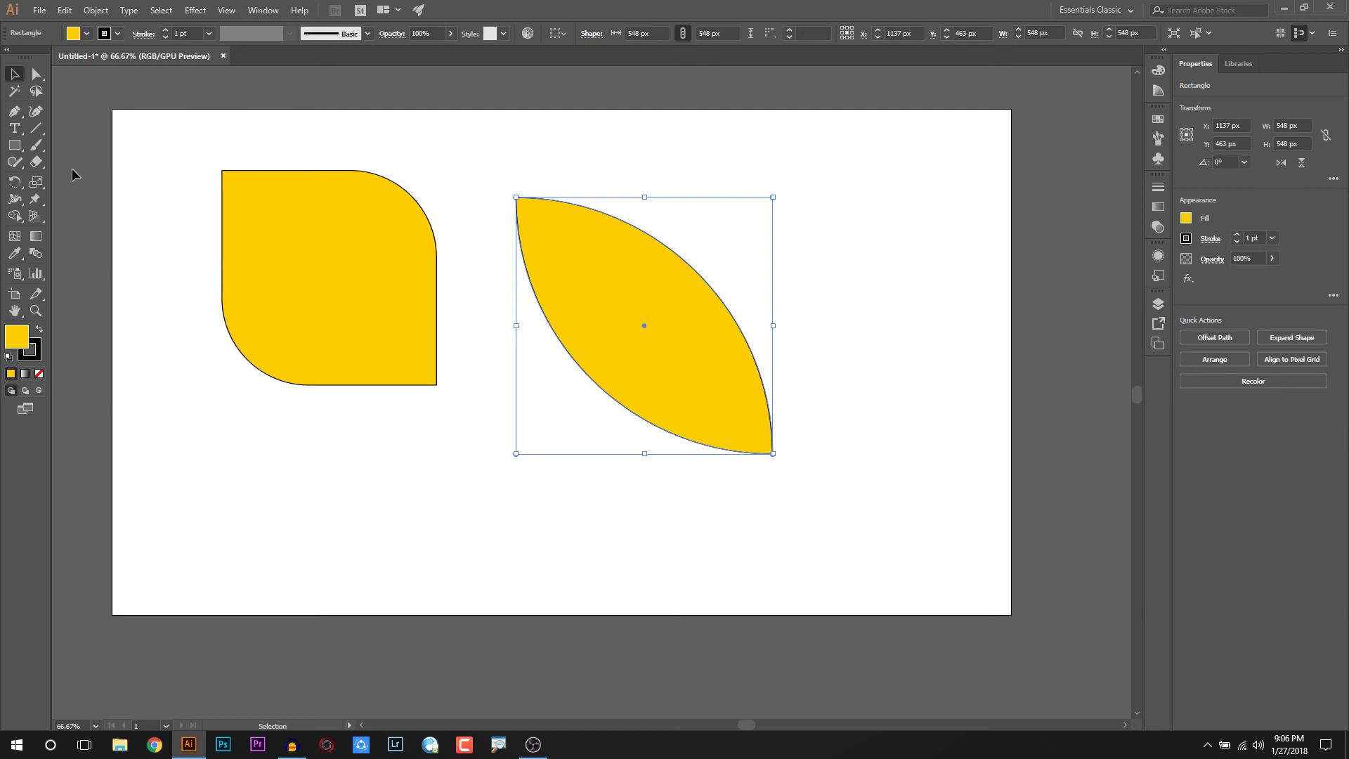